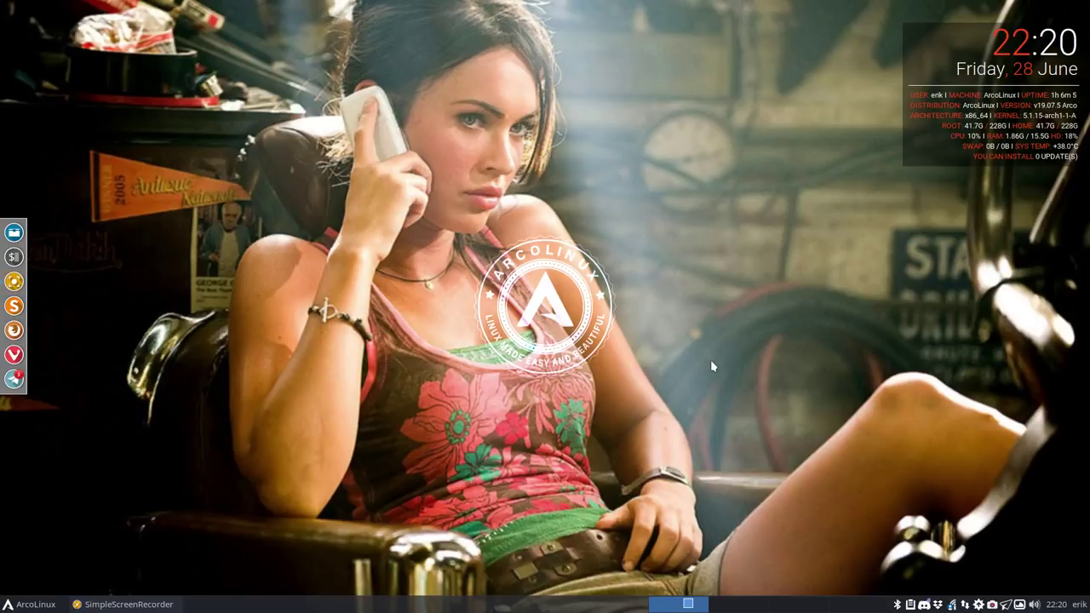
Step: Open a fresh termite window and enter the command yay -S cairo-clock
key(ctrl+alt+t)
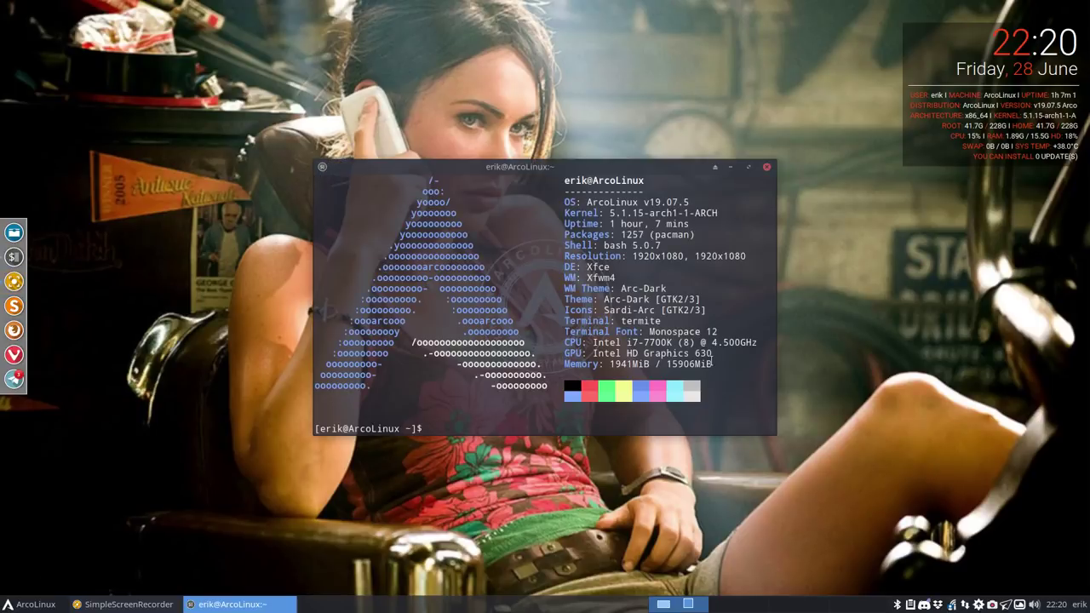
click(766, 167)
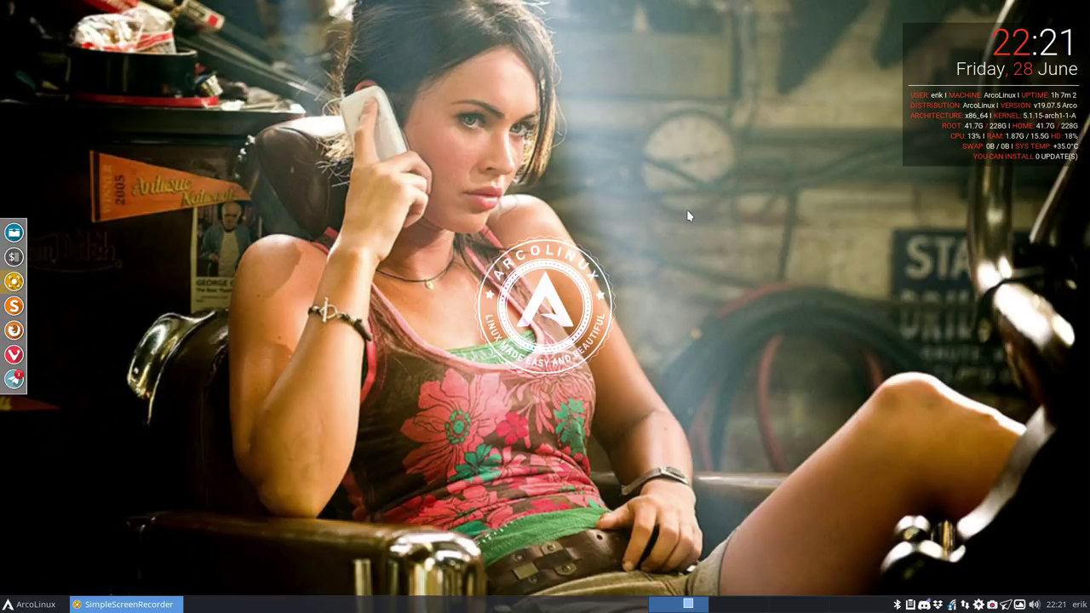
key(ctrl+alt+t)
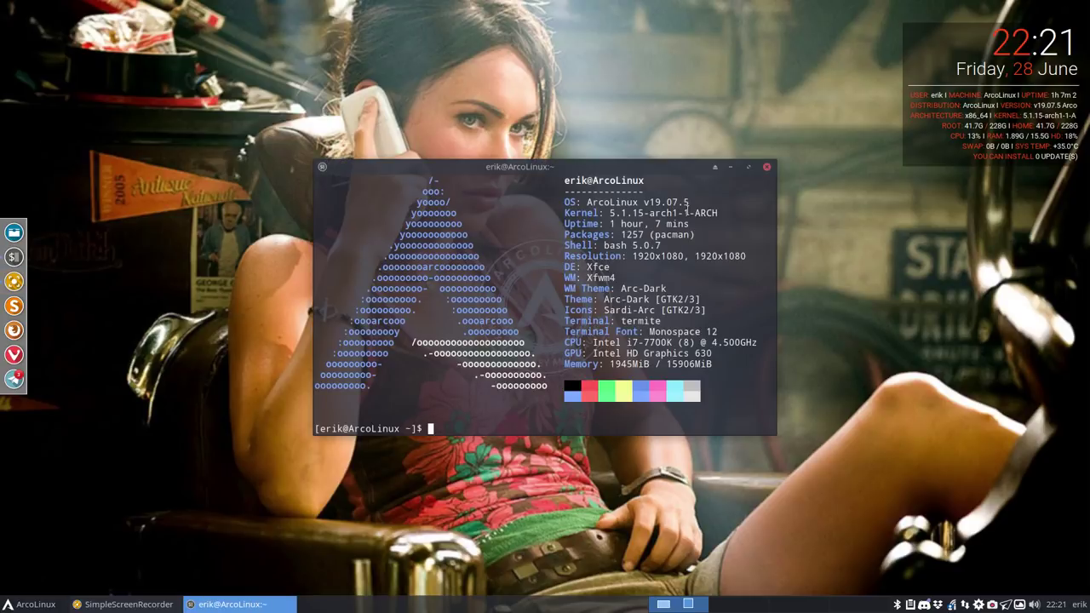
text(yay -S cairo-clock)
Step: Install cairo-clock 0.3.4-4, skipping the diffs and authorizing with the sudo password, then re-centre the terminal
key(Return)
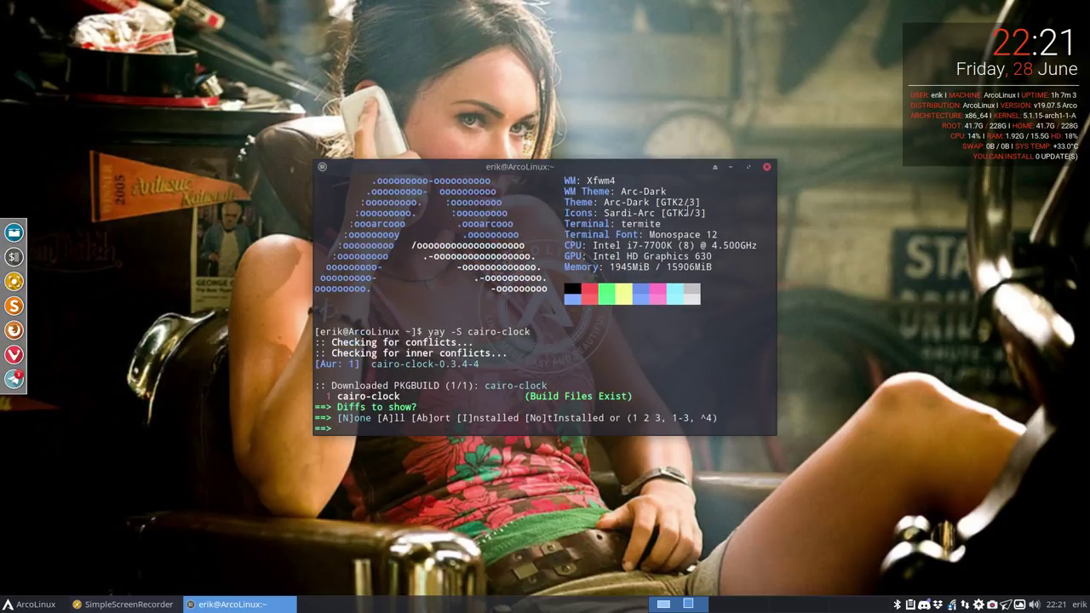
key(Return)
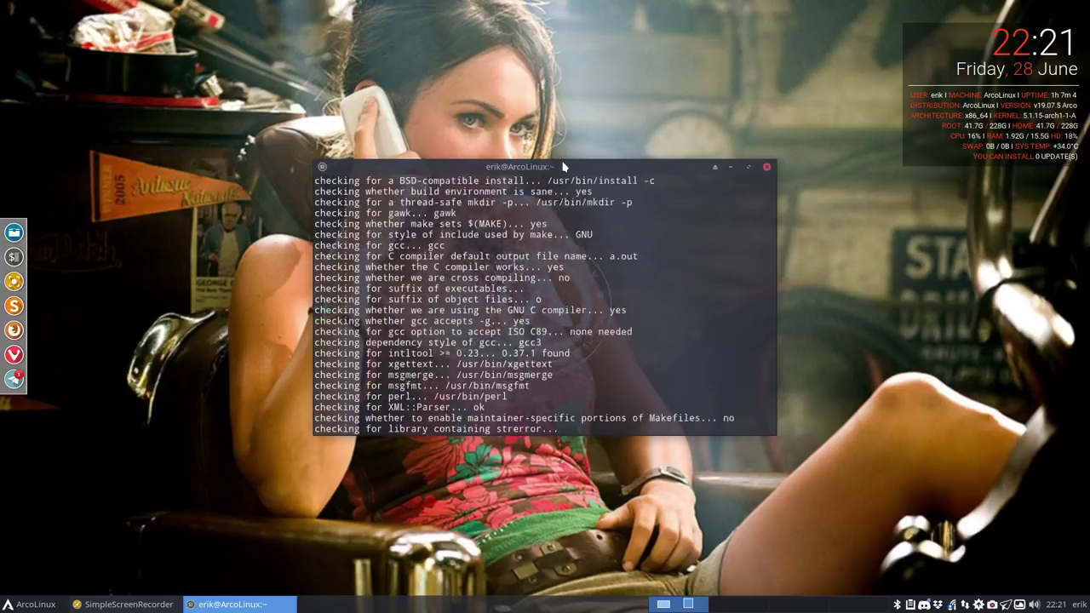
drag(553, 161, 425, 47)
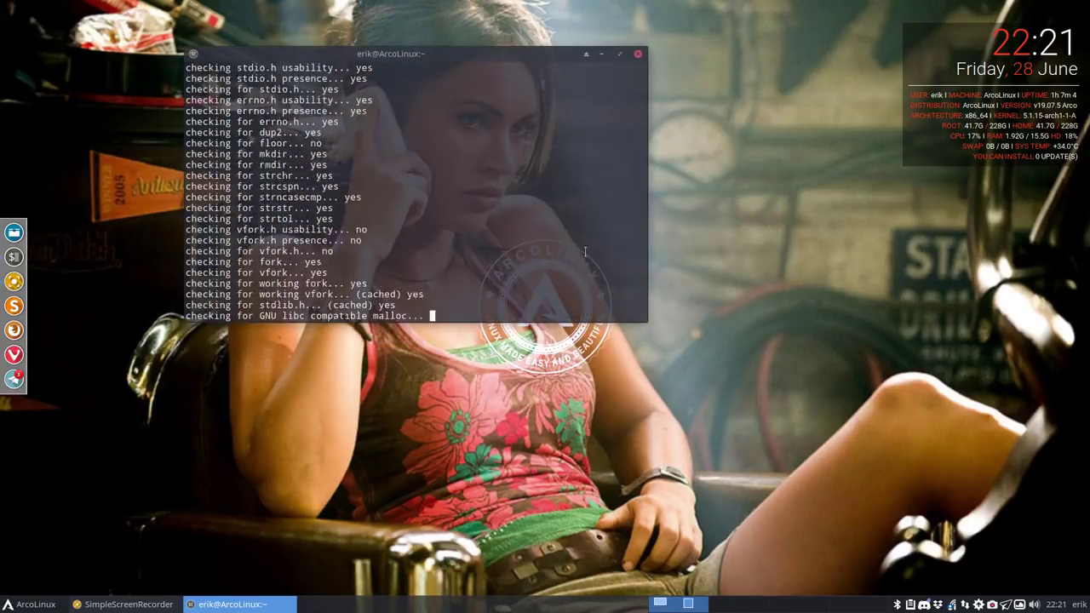
click(1052, 604)
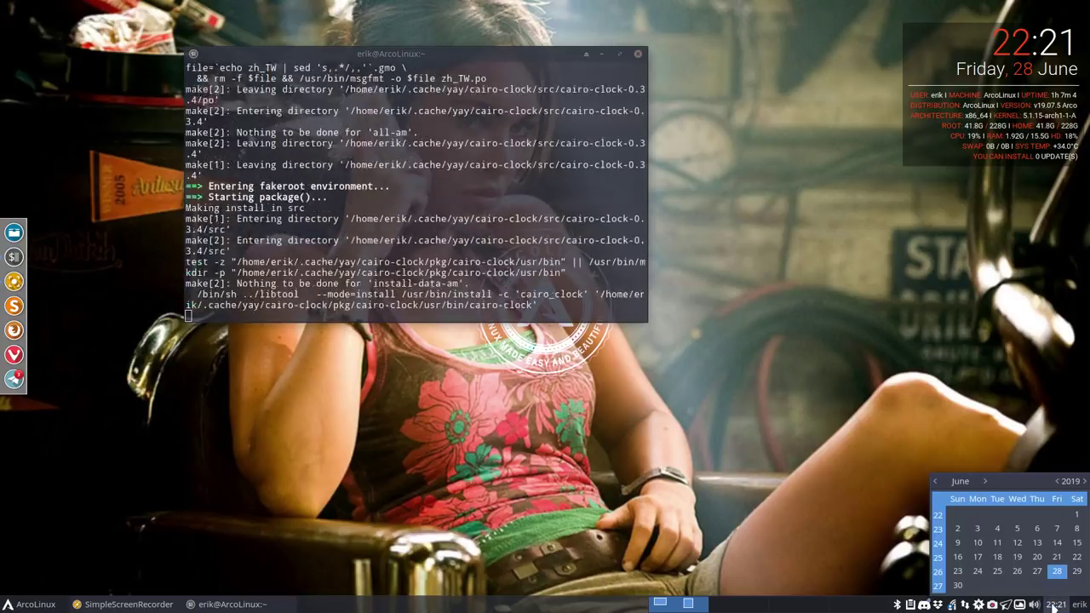
click(1052, 604)
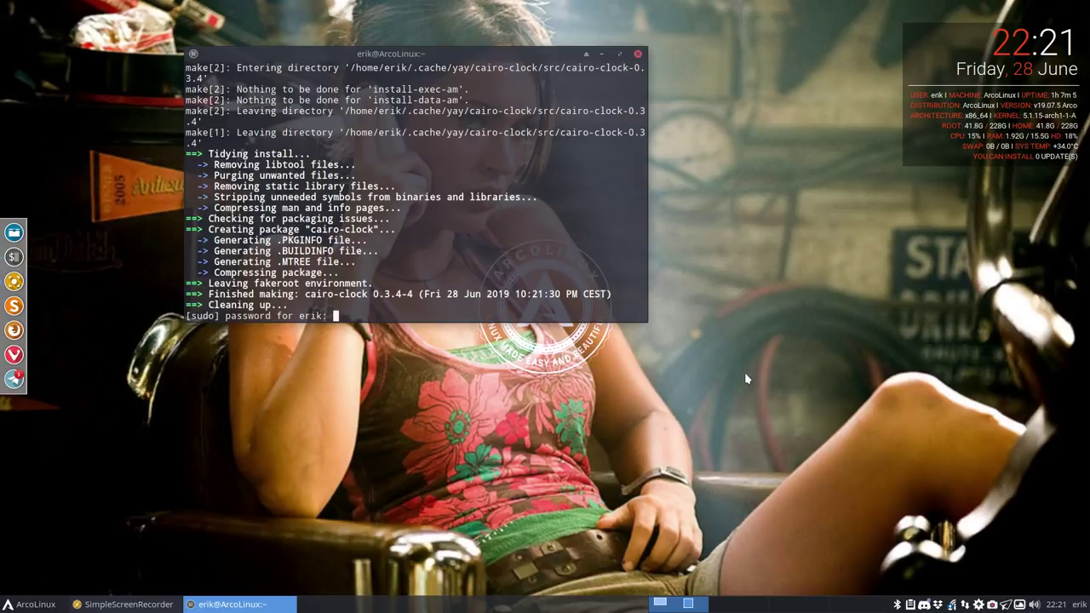
key(Return)
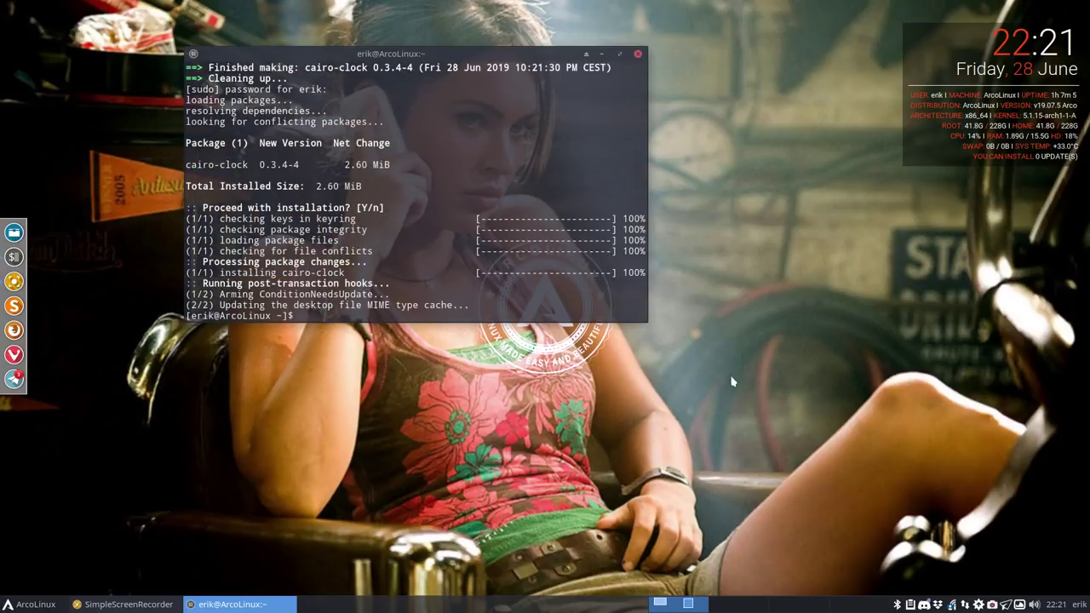
right_click(589, 422)
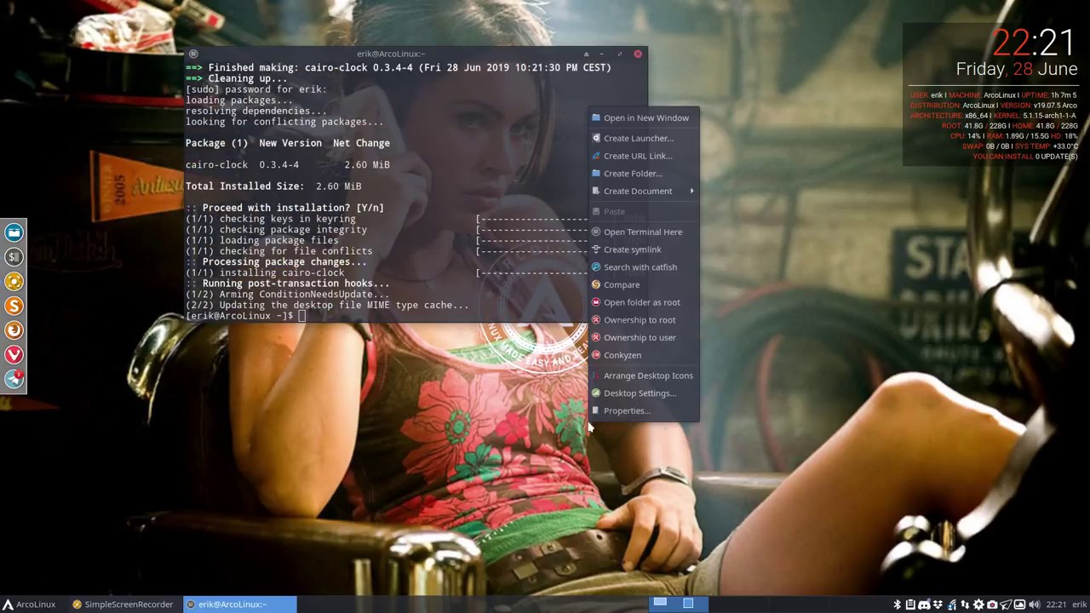
click(458, 367)
drag(432, 53, 526, 206)
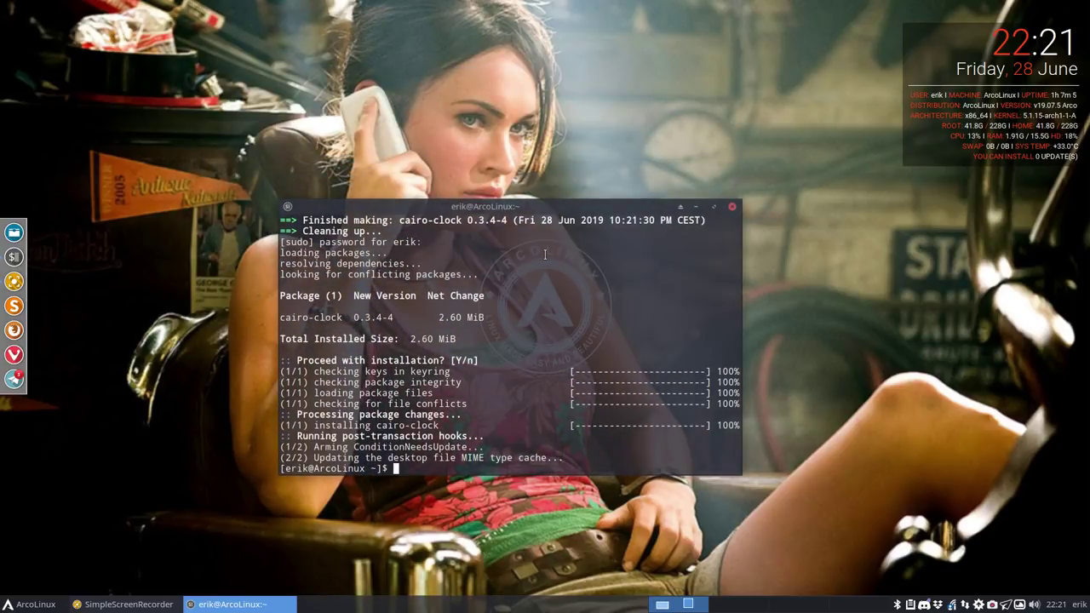
Step: Open the cairo-clock manual page with man cairo-clock, fixing the mistyped program name
text(man )
text(conk)
text(y-a)
text(ai)
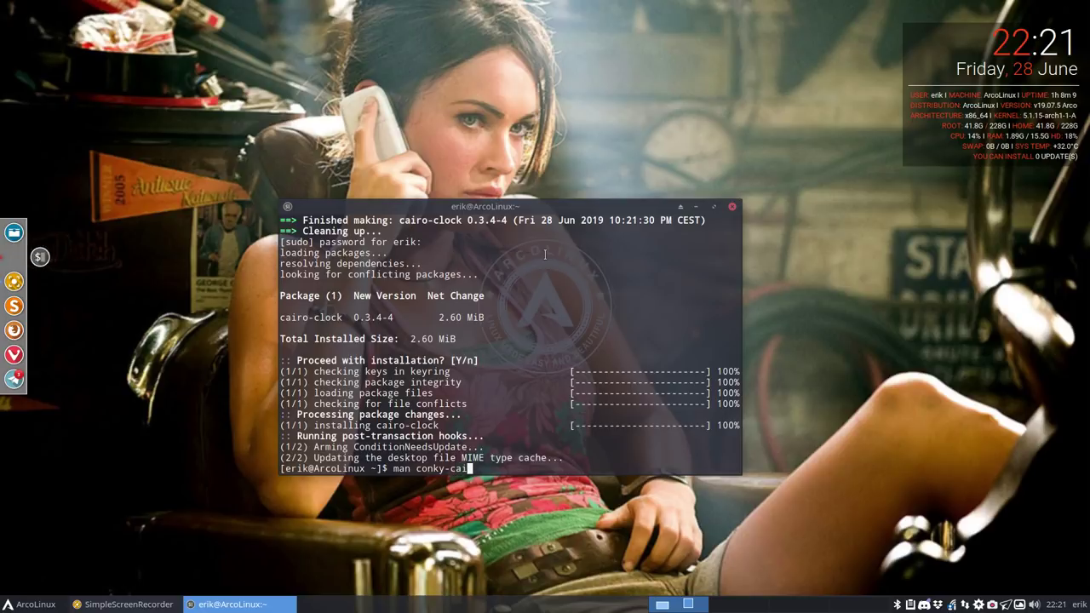
key(BackSpace)
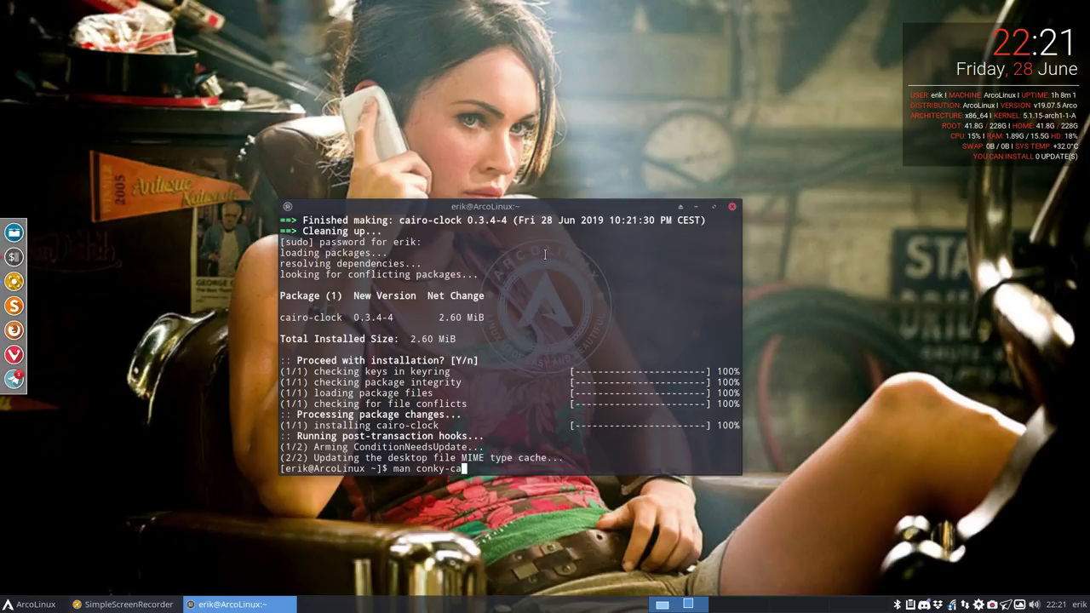
key(BackSpace)
key(BackSpace)
key(BackSpace)
key(BackSpace)
key(BackSpace)
key(BackSpace)
key(BackSpace)
text(airo-clock)
key(Return)
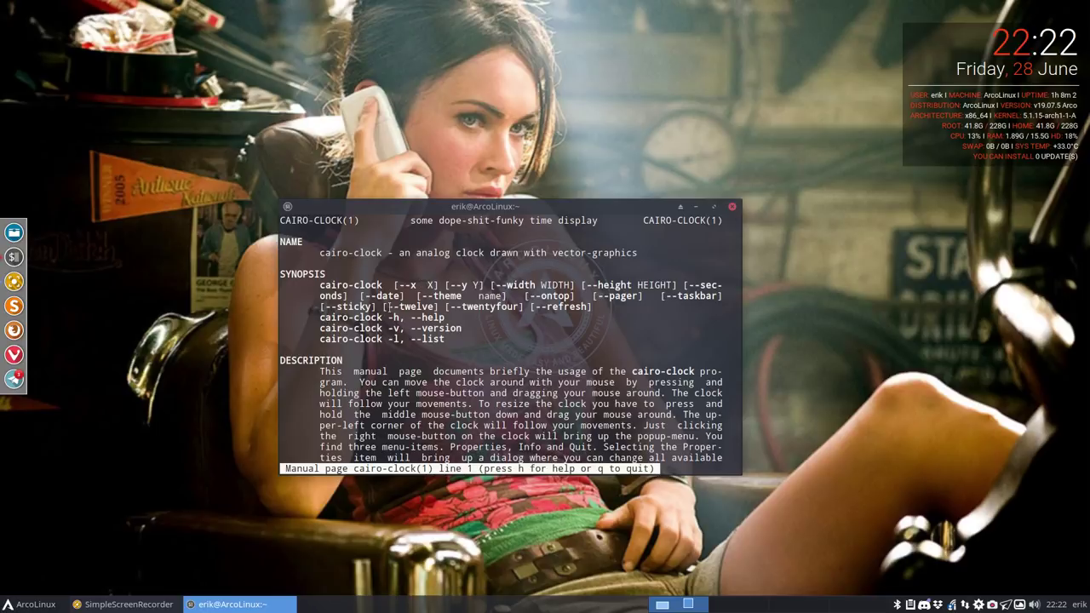
Step: Highlight the --theme and -l, --list options in the synopsis, then hide the terminal
drag(423, 295, 504, 296)
scroll(484, 333, down, 5)
scroll(443, 307, up, 3)
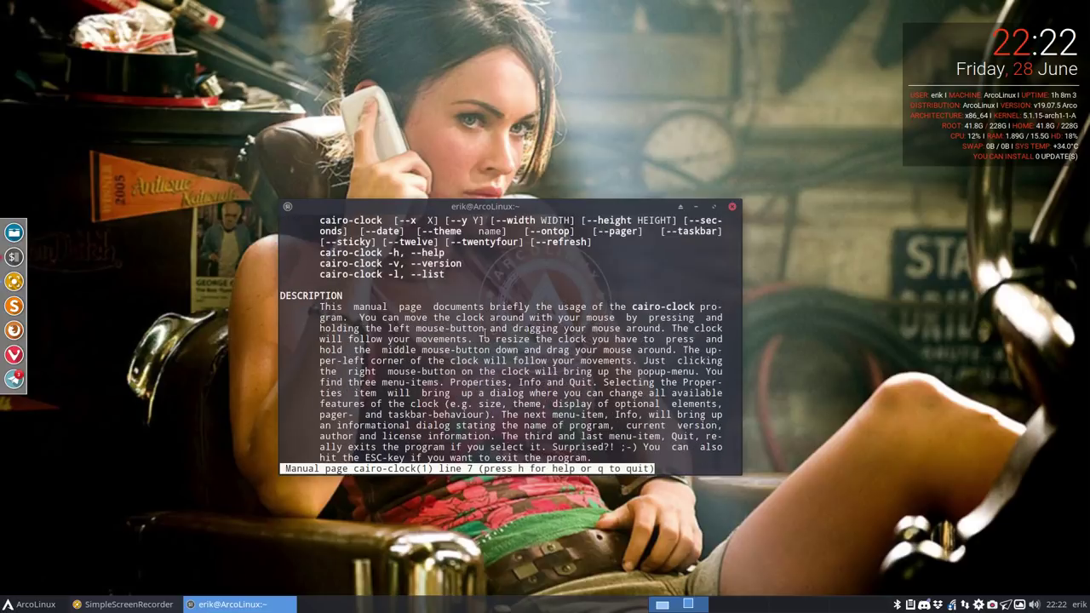
drag(387, 274, 445, 281)
double_click(517, 209)
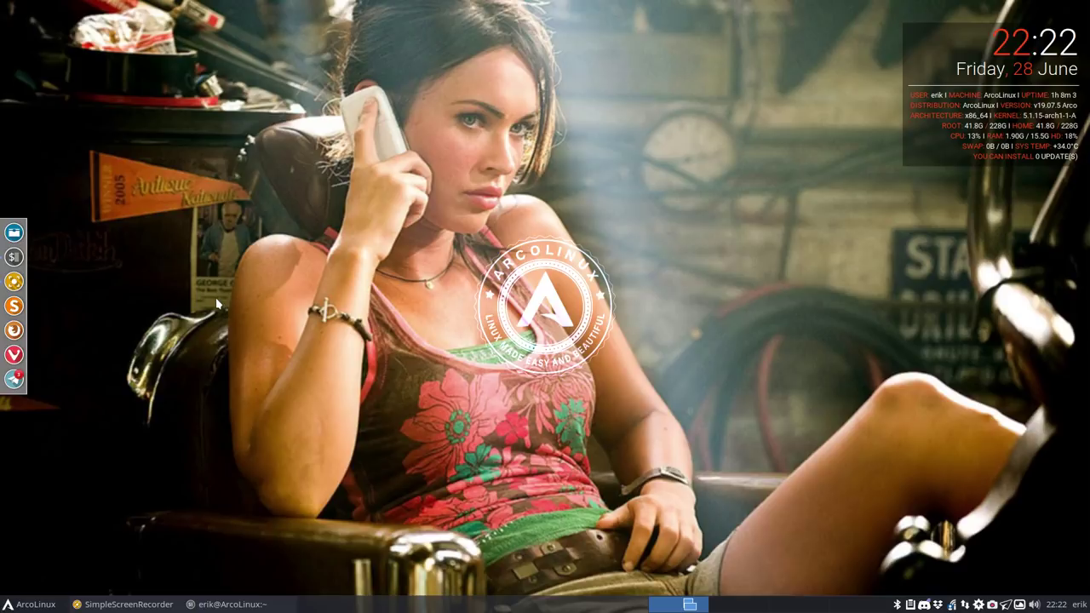
Step: In a new terminal, list the available themes with cairo-clock -l
key(super+Return)
text(cairo)
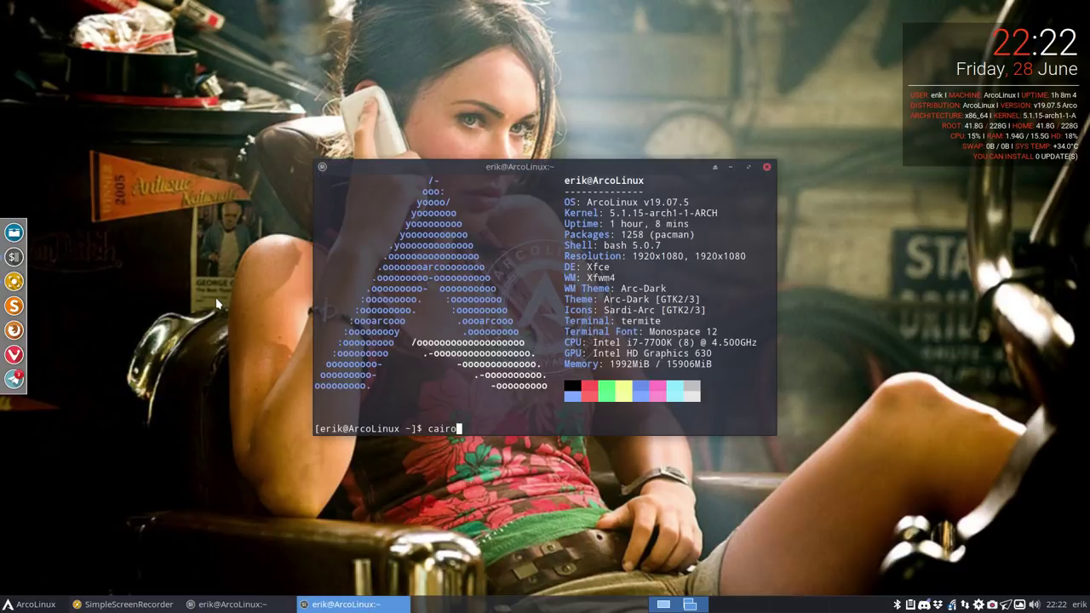
text(-clock -l)
key(Return)
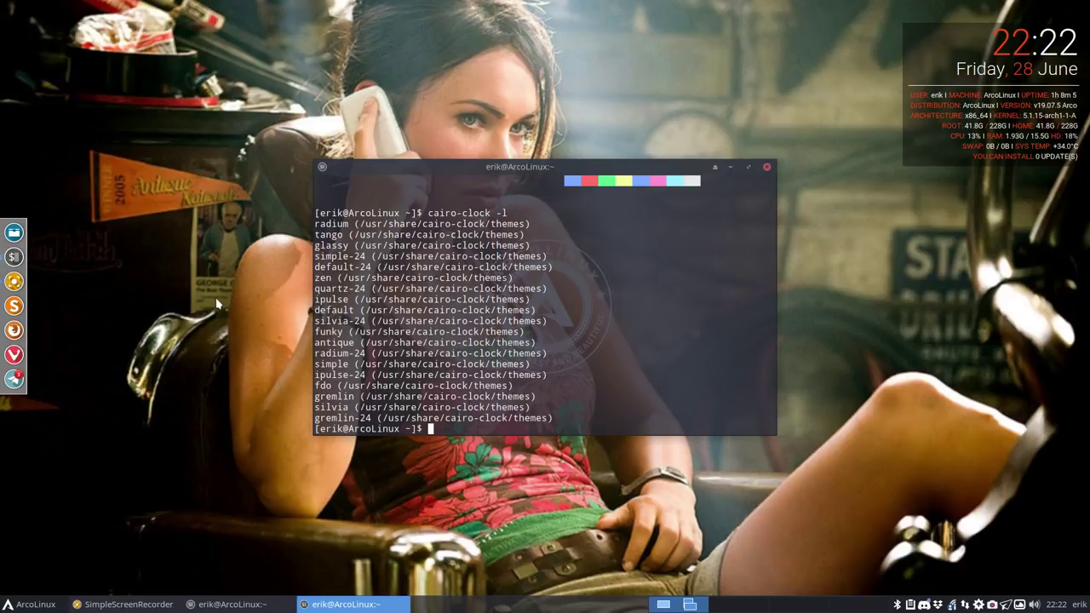
Step: Launch cairo-clock with the radium theme, then stop it with Ctrl+C
key(Up)
key(BackSpace)
text(-theme radium)
key(Return)
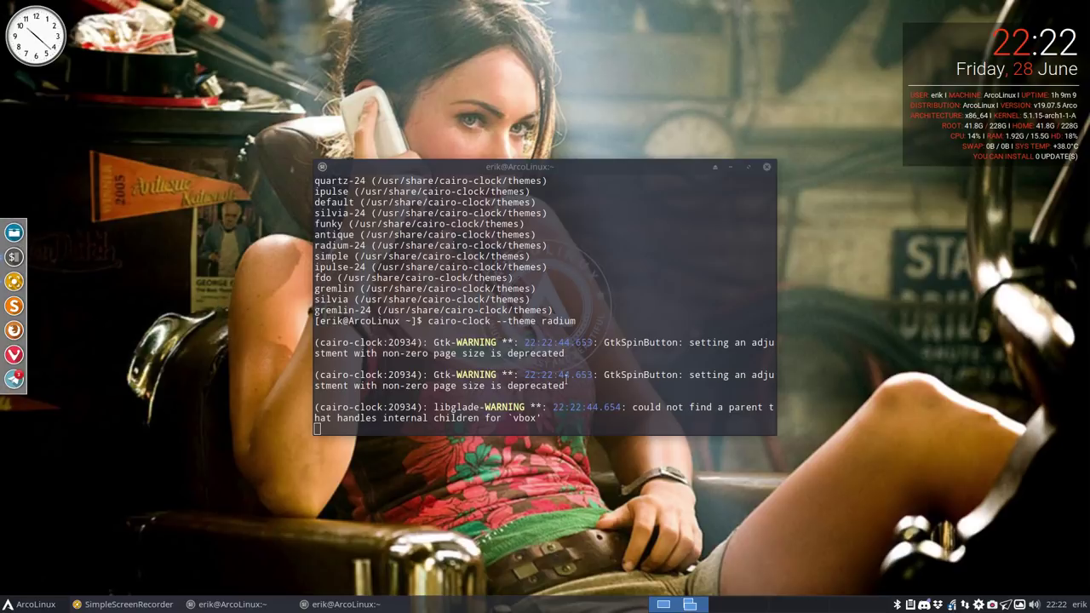
click(440, 393)
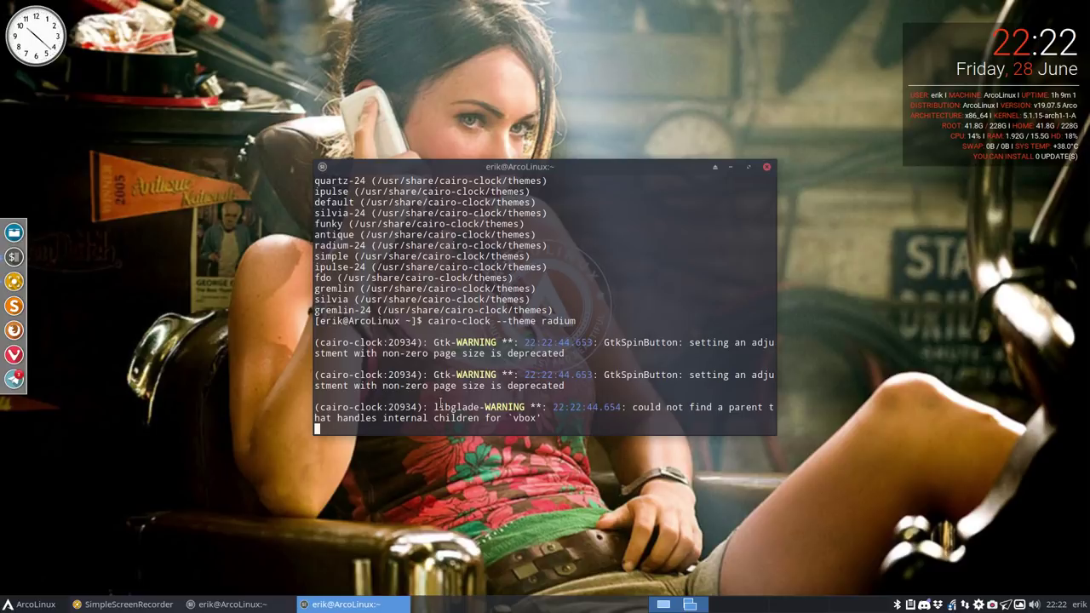
key(ctrl+c)
Step: Recall the radium command and erase the theme name
key(Up)
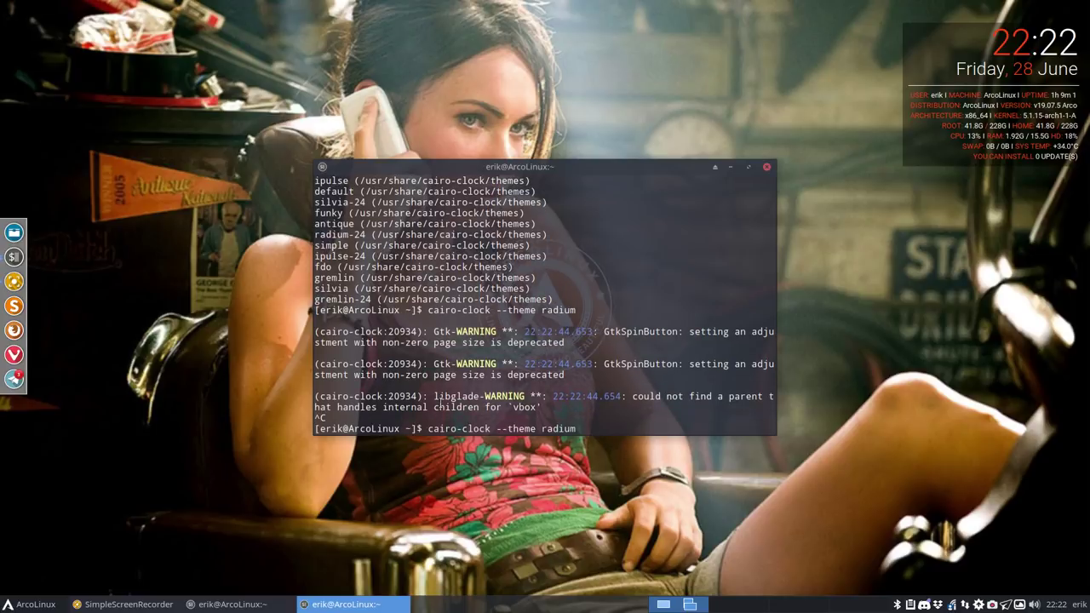
key(BackSpace)
key(BackSpace)
key(BackSpace)
key(BackSpace)
key(BackSpace)
key(BackSpace)
text(g)
key(BackSpace)
Step: Move the terminal right, then preview the tango theme and stop it
drag(555, 166, 1081, 295)
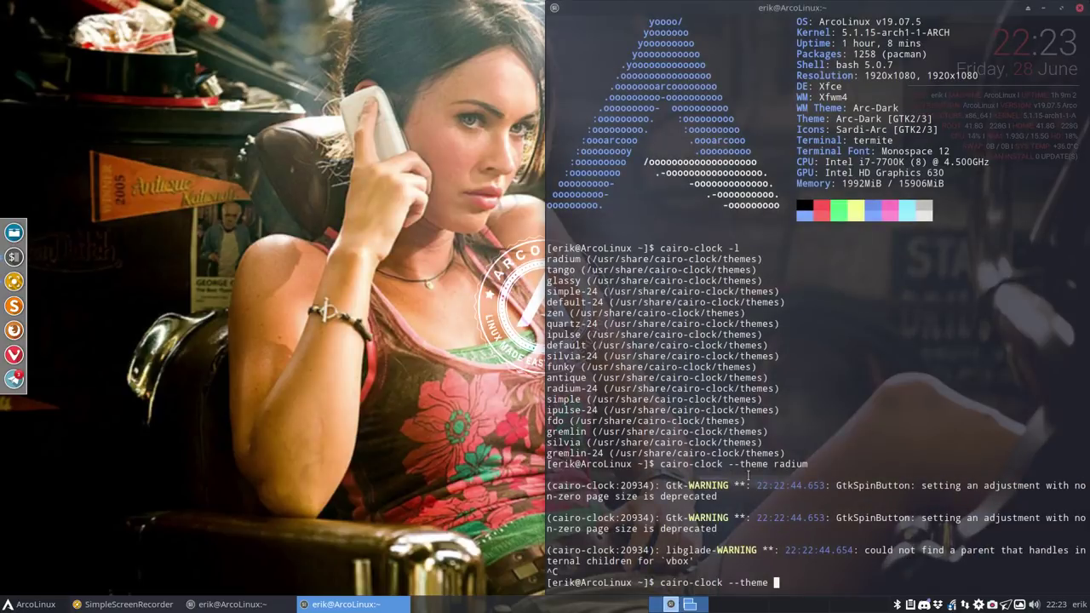
text(tango)
key(Return)
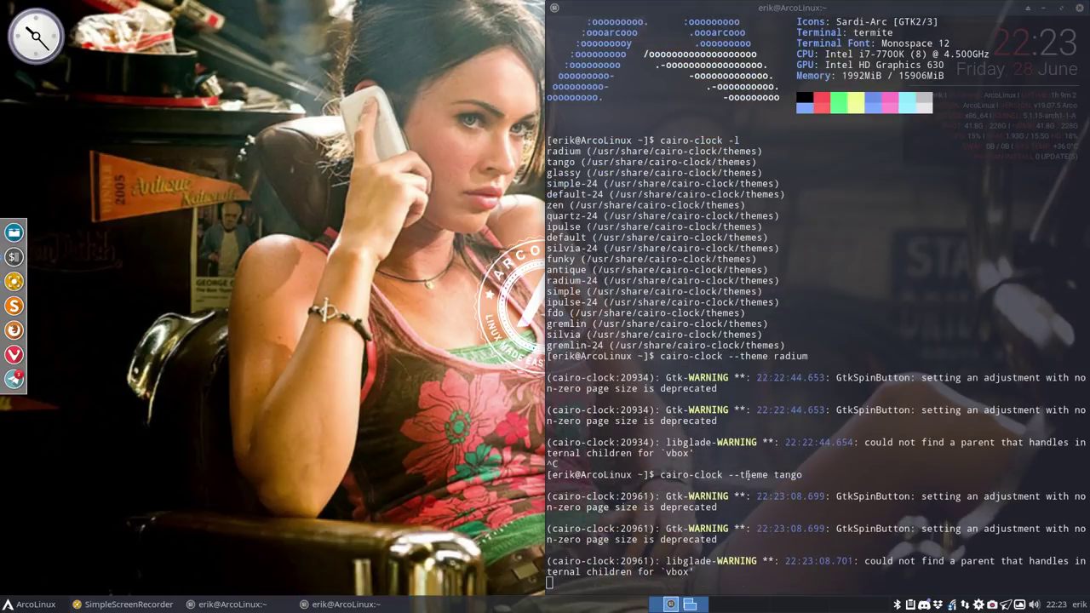
click(747, 475)
key(ctrl+c)
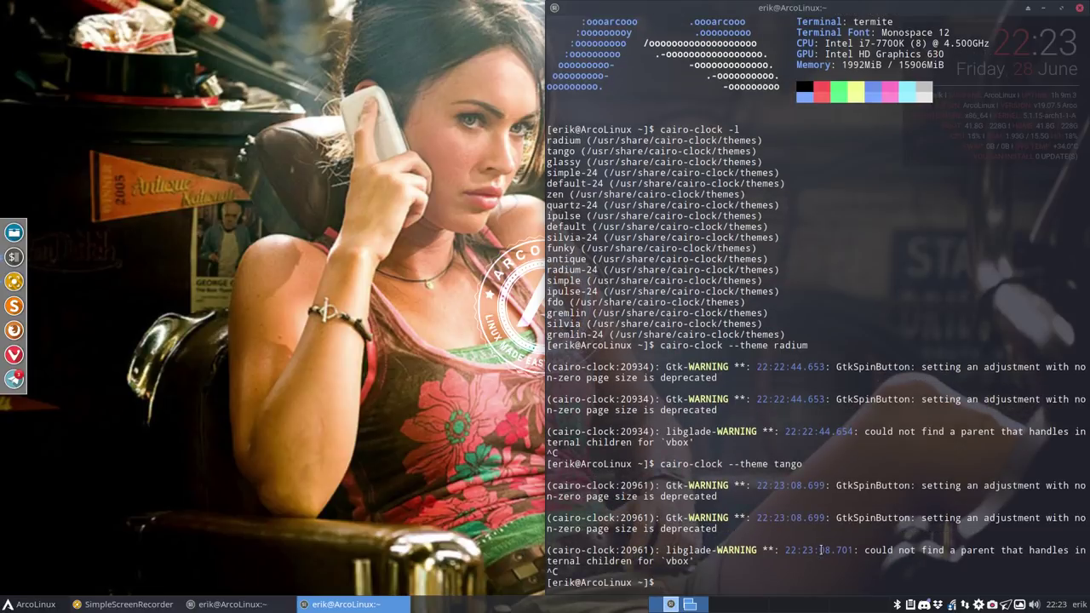
Step: Preview cairo-clock with the glassy theme and stop it, then recall the command
key(Up)
key(BackSpace)
key(BackSpace)
key(BackSpace)
key(BackSpace)
key(BackSpace)
text(glassy)
key(Return)
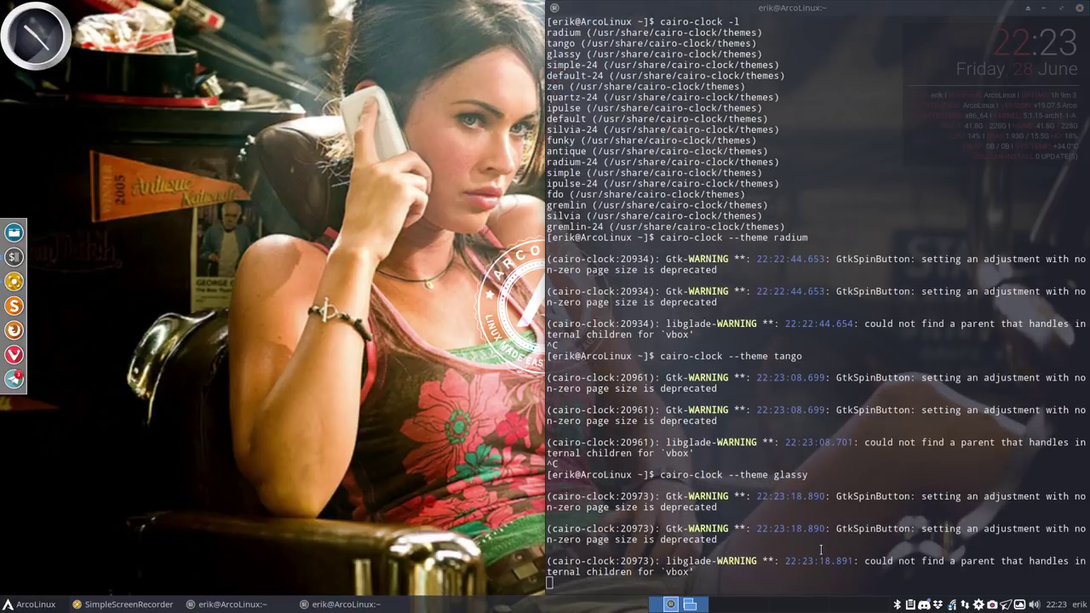
click(647, 443)
key(ctrl+c)
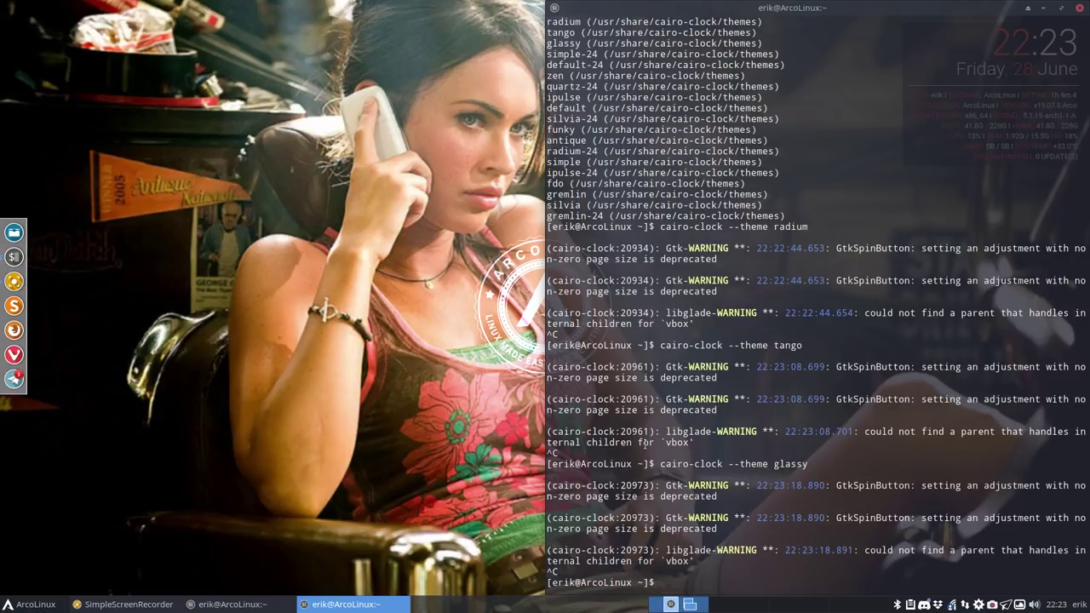
key(Up)
Step: Preview cairo-clock with the simple-24 theme, then stop it
key(BackSpace)
key(BackSpace)
key(BackSpace)
key(BackSpace)
key(BackSpace)
key(BackSpace)
text(simp)
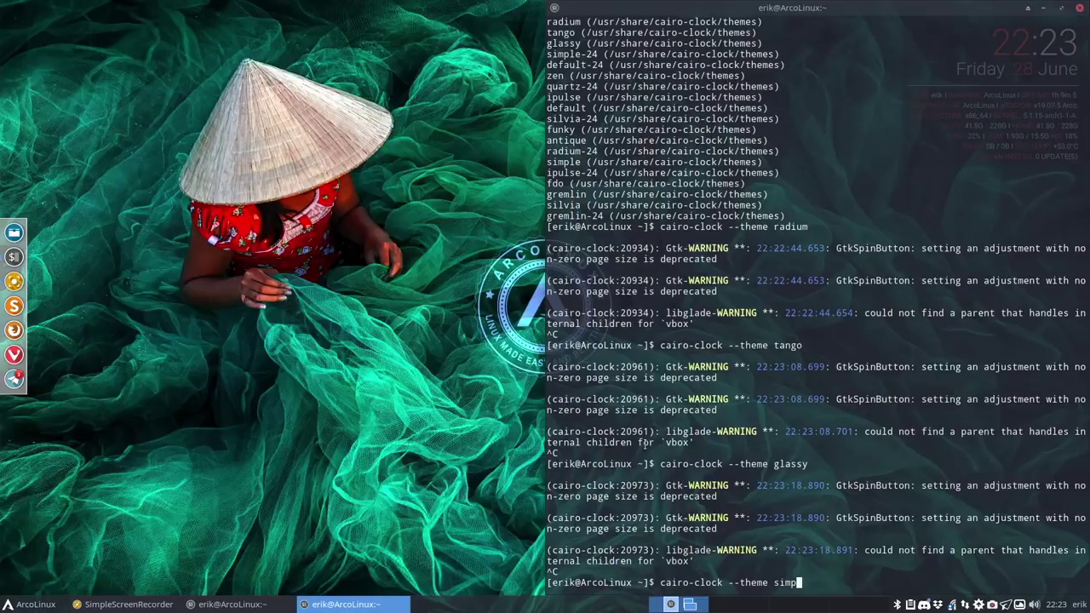
text(le-24)
key(Return)
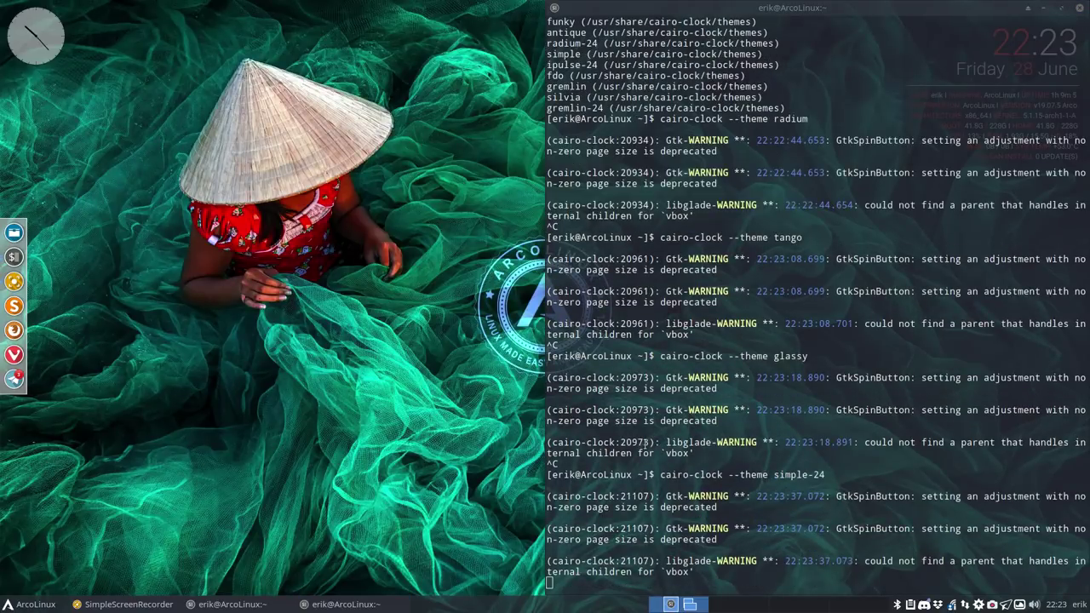
click(647, 441)
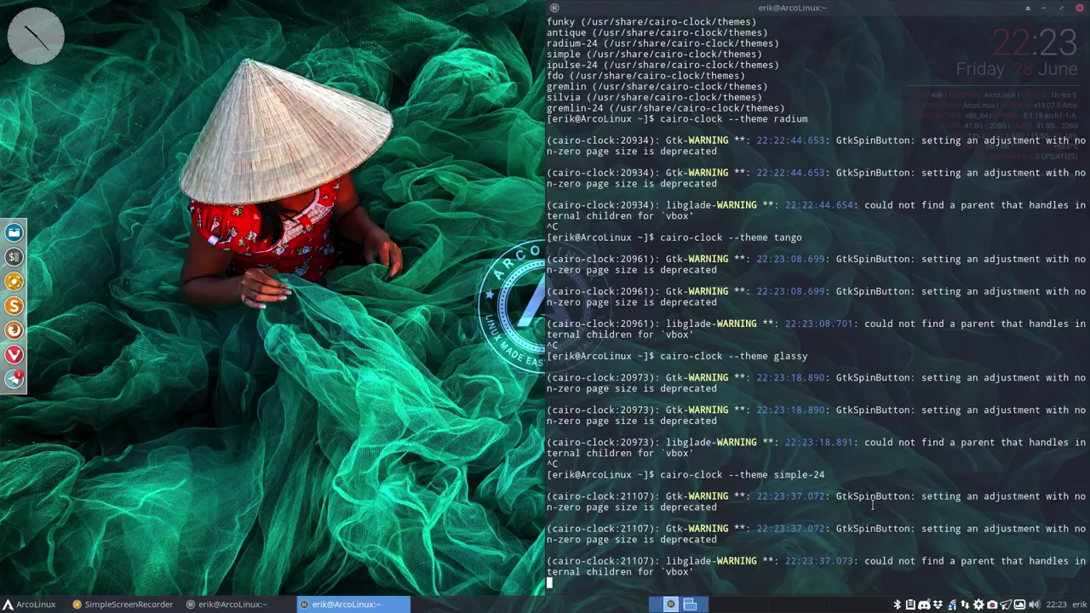
key(ctrl+c)
Step: Preview cairo-clock with the default-24 theme, then stop it
key(Up)
key(BackSpace)
key(BackSpace)
key(BackSpace)
key(BackSpace)
key(BackSpace)
key(BackSpace)
key(BackSpace)
key(BackSpace)
key(BackSpace)
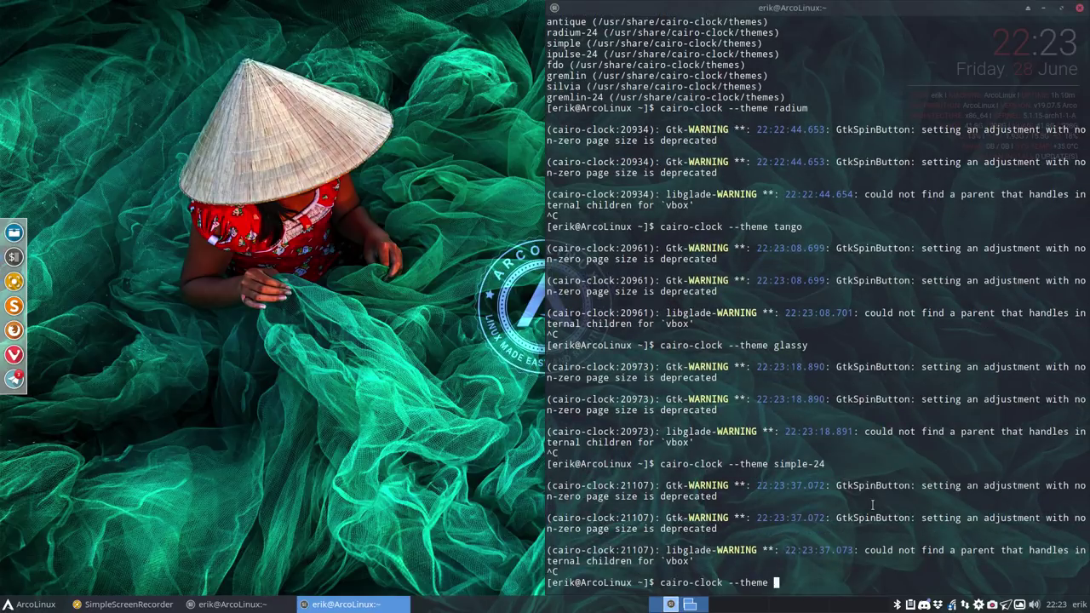
scroll(719, 230, up, 6)
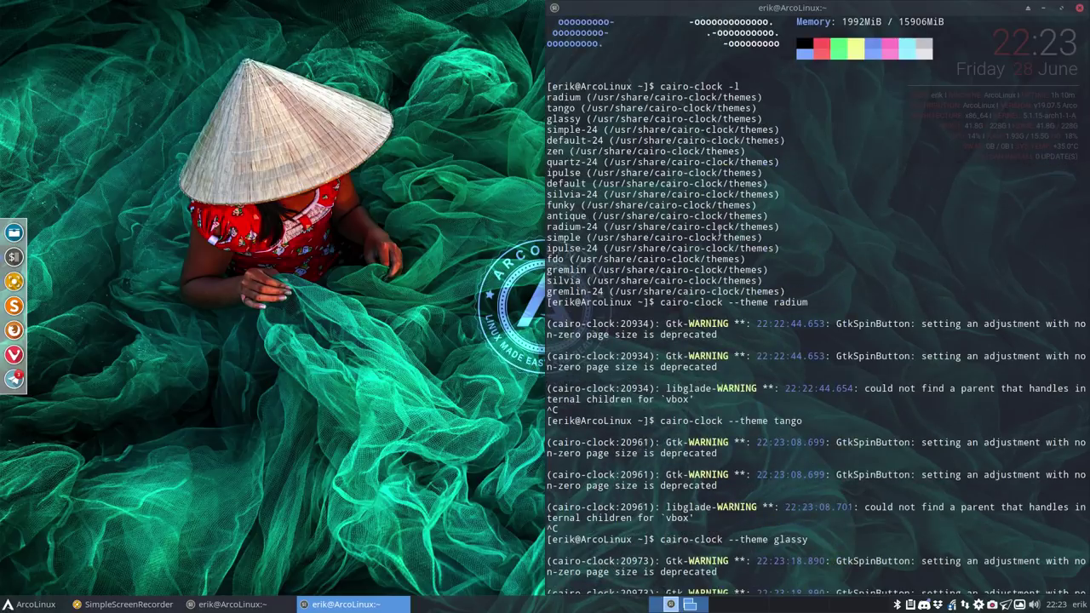
text(def)
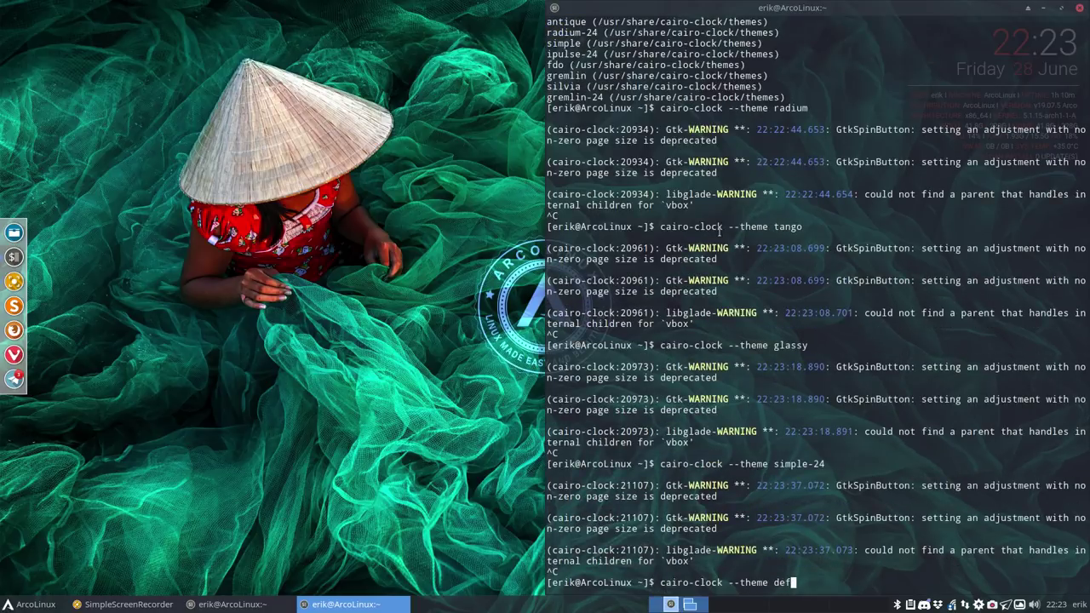
text(ault-24)
key(Return)
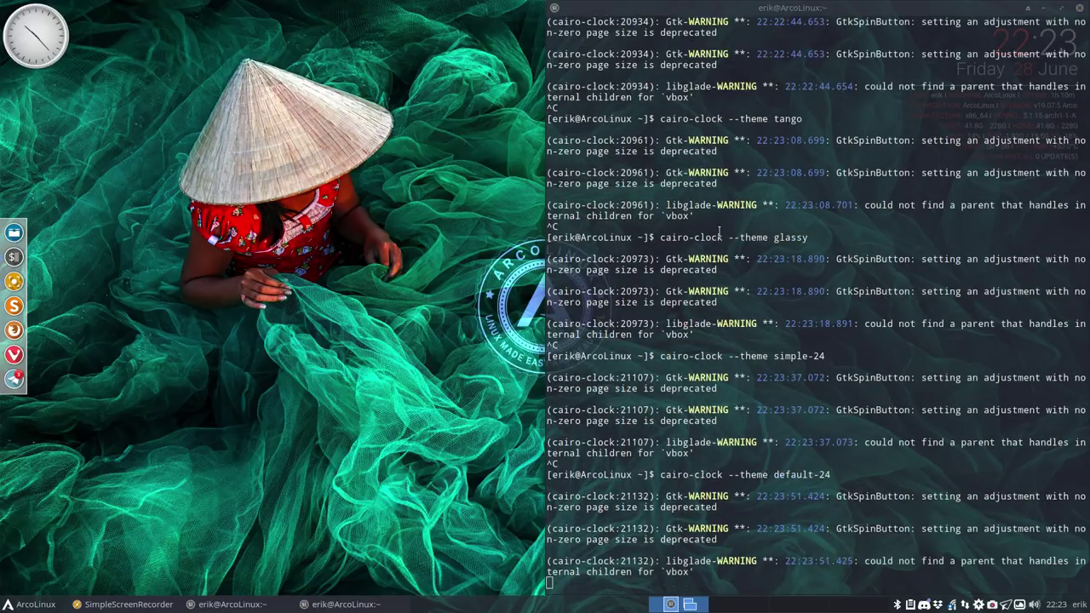
click(888, 368)
key(ctrl+c)
Step: List the themes again with cairo-clock -l, then launch cairo-clock with the zen theme
key(Up)
key(Up)
key(BackSpace)
key(BackSpace)
key(BackSpace)
key(BackSpace)
key(BackSpace)
key(BackSpace)
key(BackSpace)
key(BackSpace)
key(BackSpace)
key(BackSpace)
key(BackSpace)
key(BackSpace)
key(BackSpace)
key(BackSpace)
key(BackSpace)
key(BackSpace)
text(lock -l)
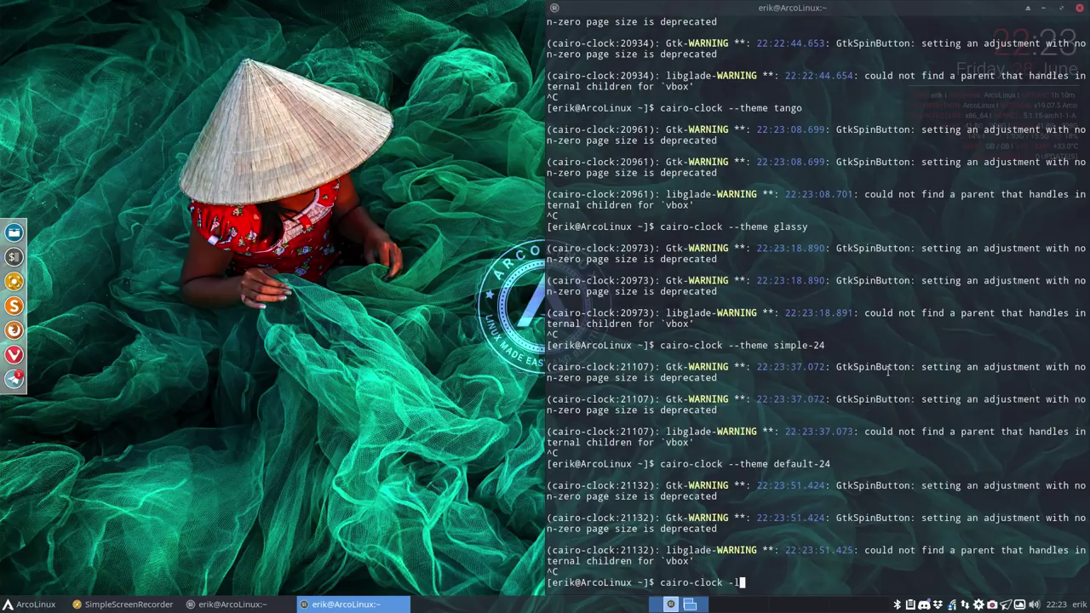
key(BackSpace)
text(-theme default-24)
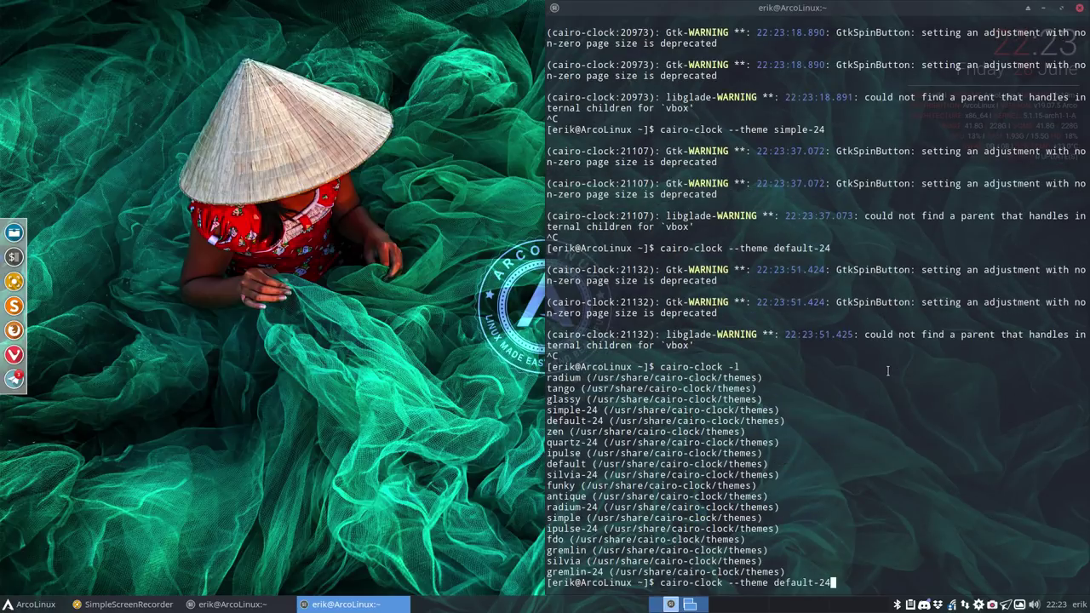
key(BackSpace)
key(BackSpace)
key(BackSpace)
key(BackSpace)
key(BackSpace)
key(BackSpace)
key(BackSpace)
key(BackSpace)
key(BackSpace)
key(BackSpace)
text(zen)
key(Return)
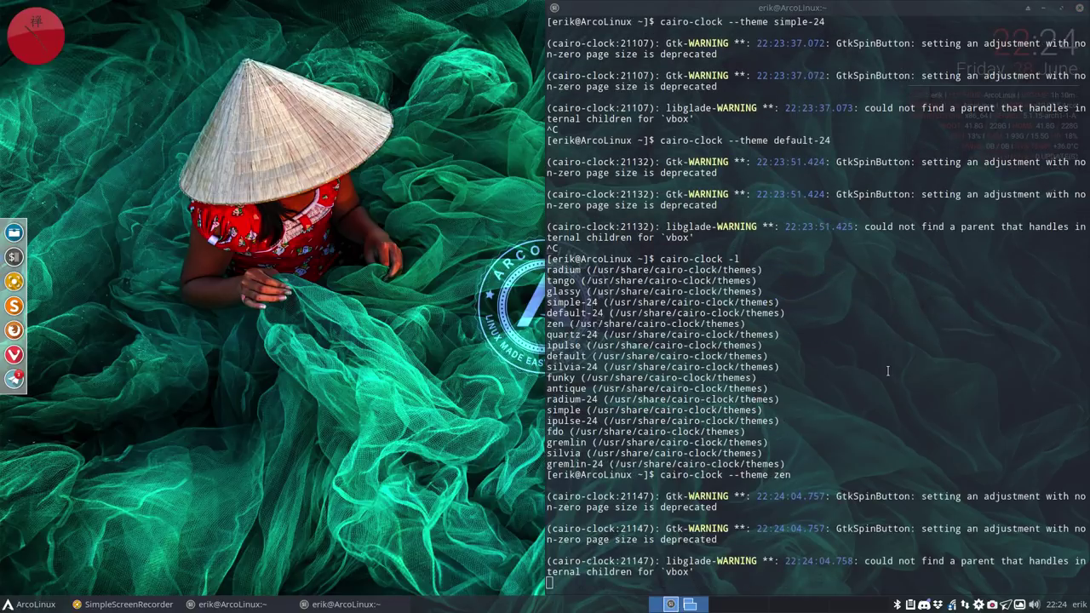
Step: Check the second workspace, return to the first, and minimize the terminal
click(760, 605)
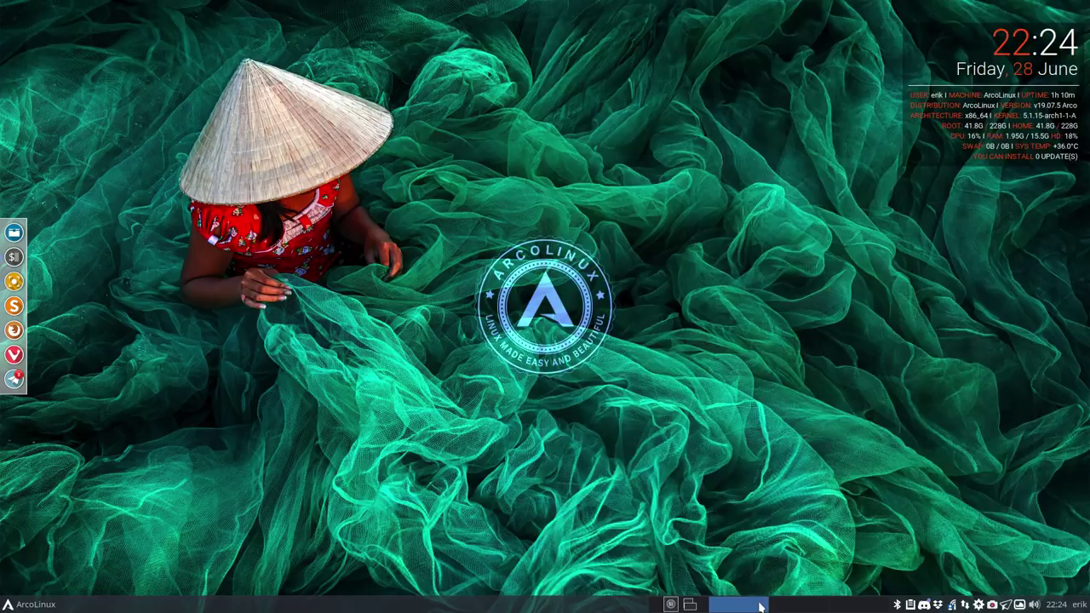
click(691, 606)
scroll(691, 606, down, 1)
scroll(691, 606, up, 1)
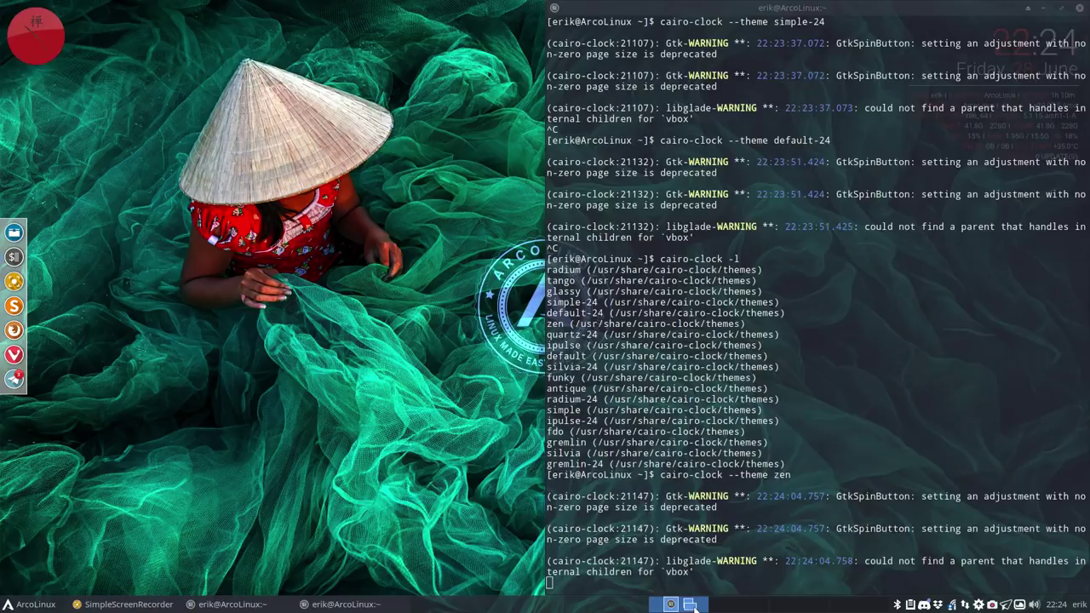
click(1045, 8)
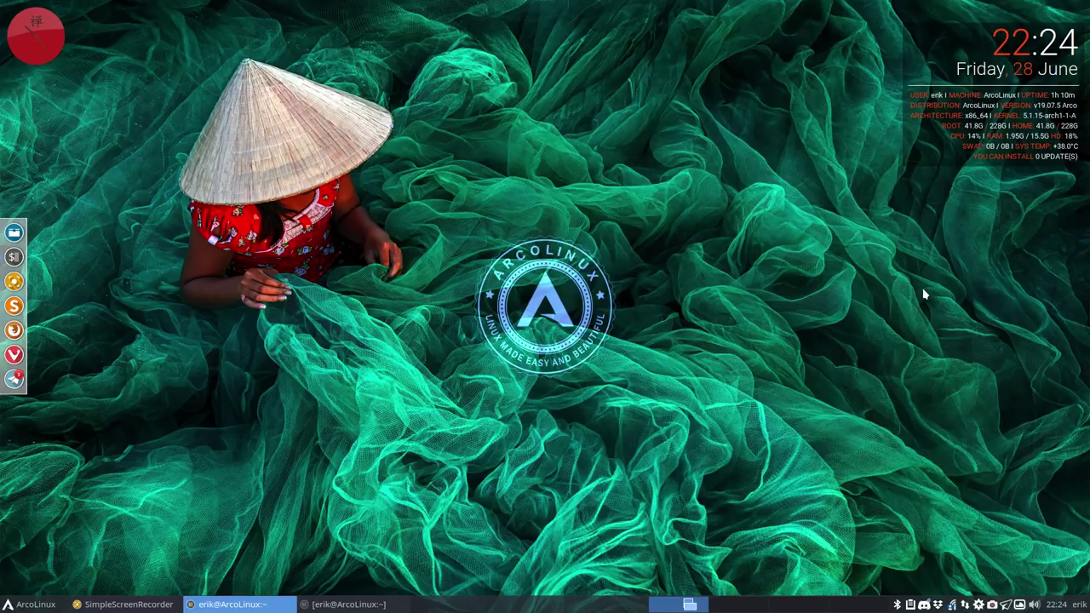
Step: In Conkyzen, tick the AUR-Concise-Inf-Orange-Red conky and apply it
right_click(540, 452)
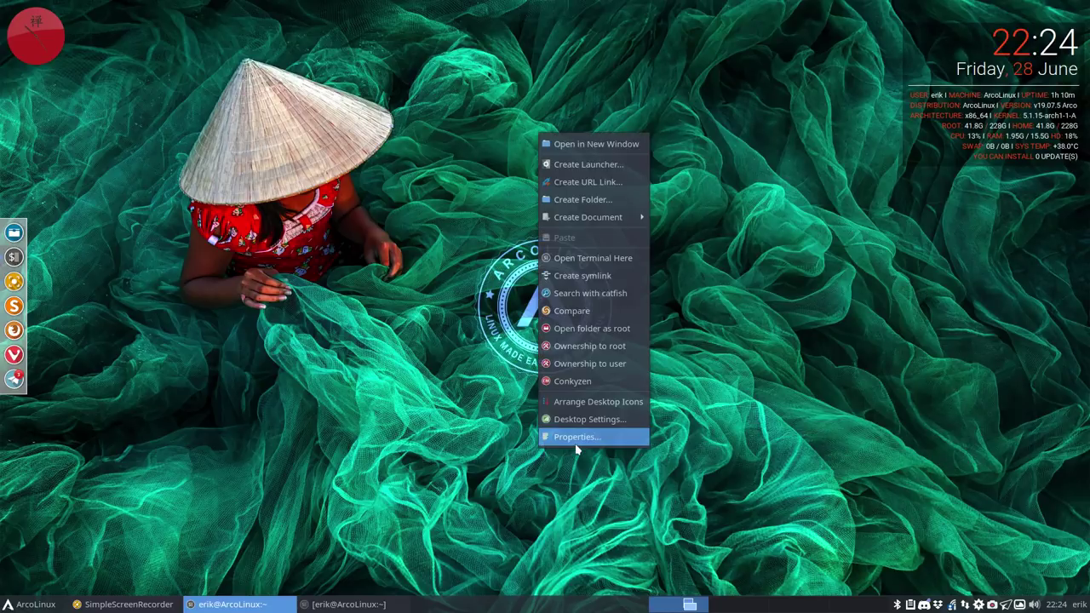
click(586, 383)
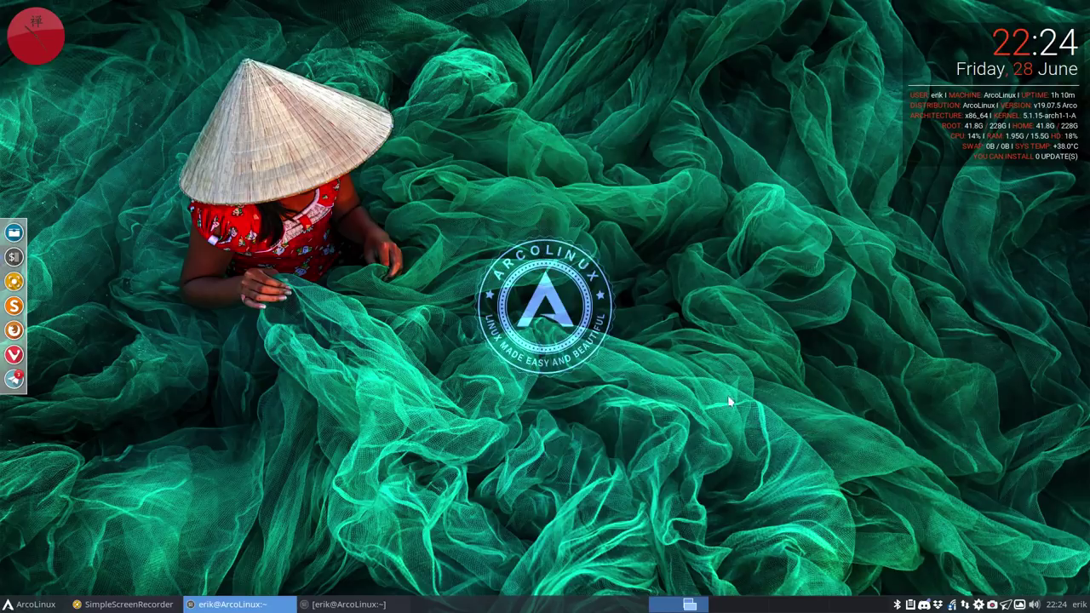
scroll(527, 247, down, 5)
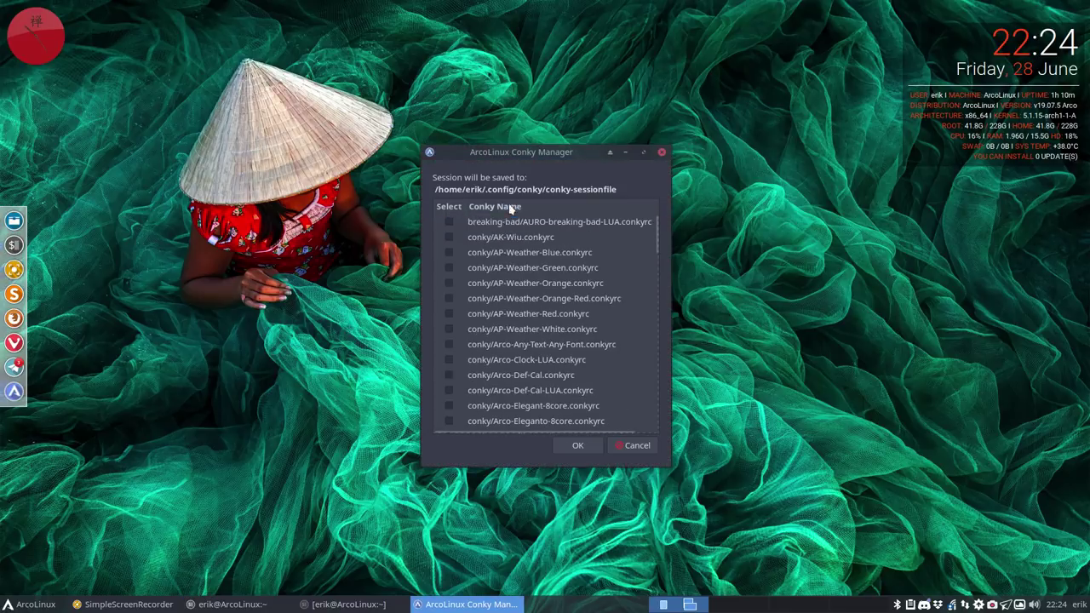
scroll(519, 291, down, 3)
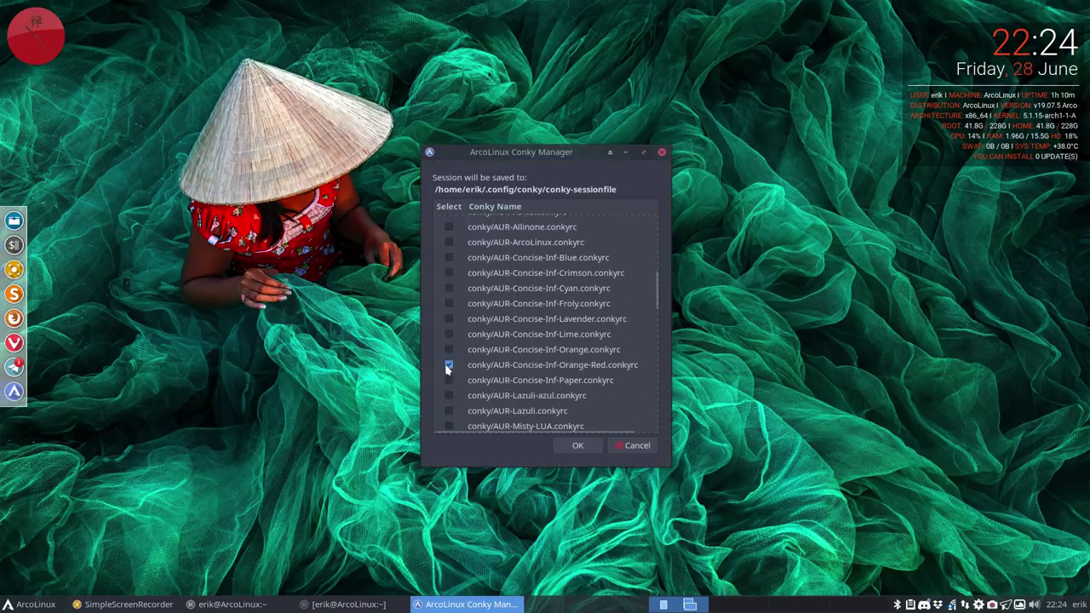
click(476, 366)
click(577, 445)
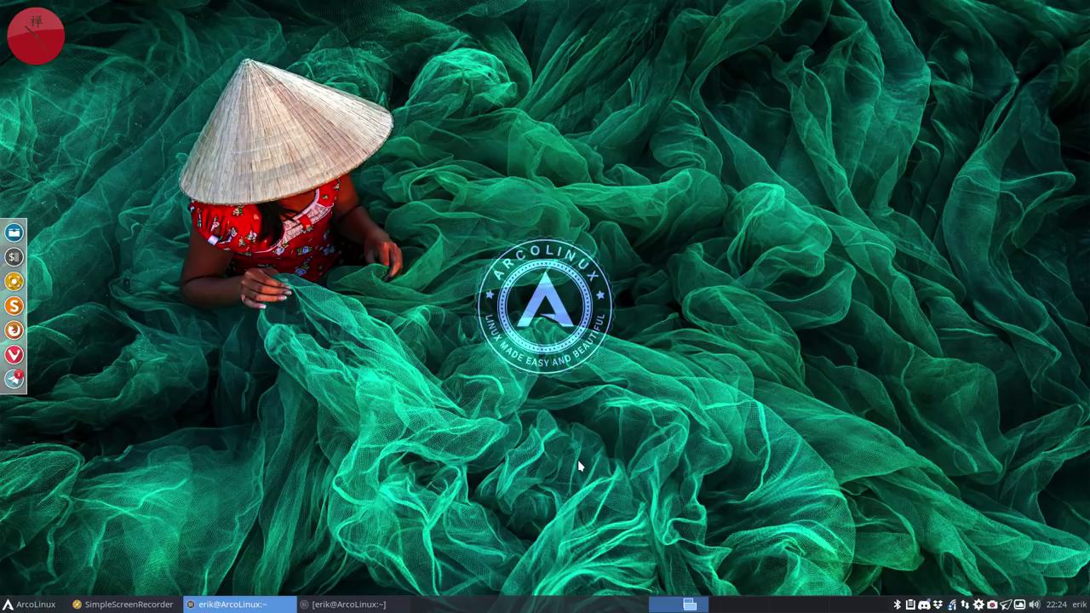
Step: Reopen Conkyzen, untick the medallion conky, and confirm killing all running conkys
right_click(450, 231)
click(532, 479)
scroll(502, 351, down, 10)
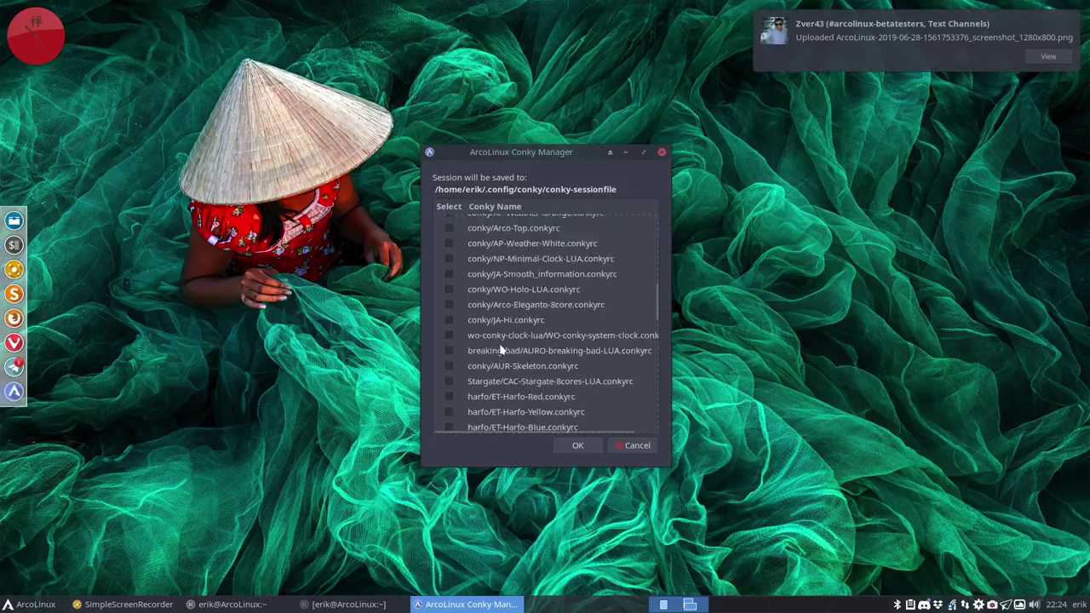
scroll(500, 348, up, 3)
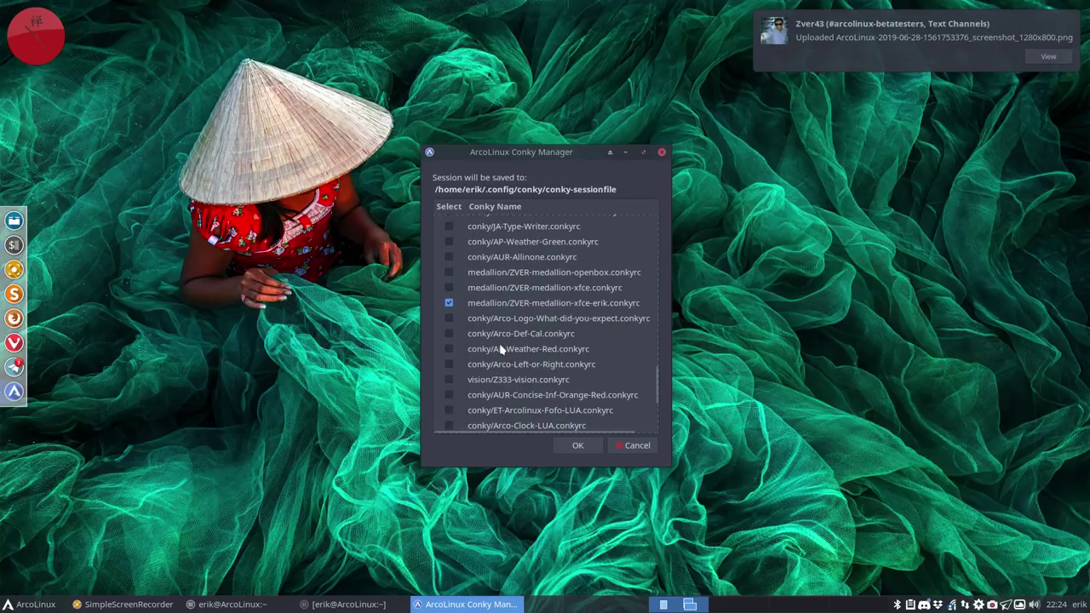
click(451, 305)
click(588, 451)
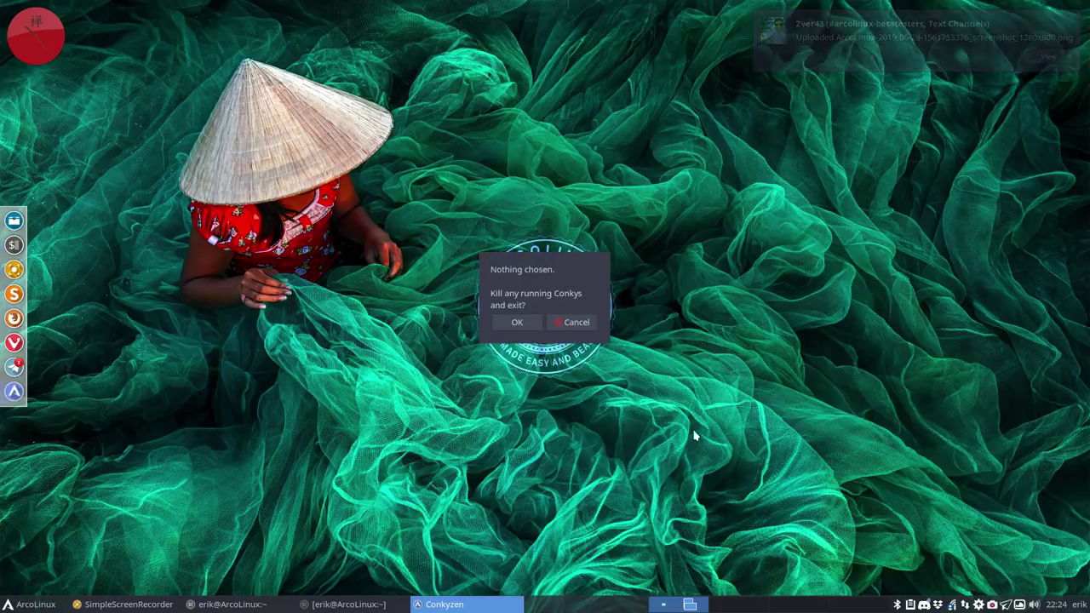
click(539, 327)
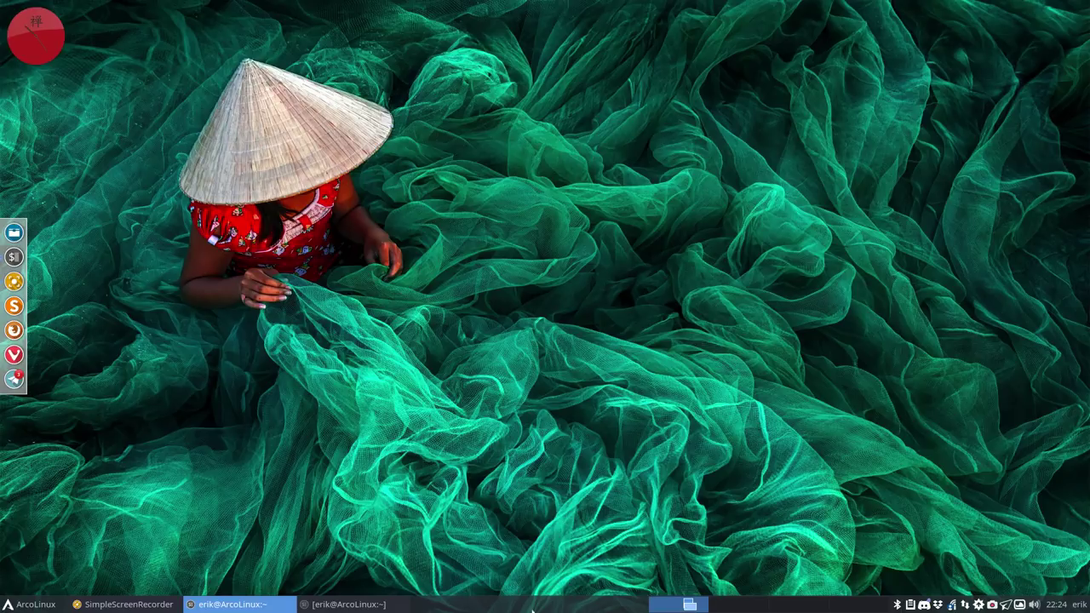
Step: Stop the zen clock, then preview the quartz-24 theme and stop it
click(357, 603)
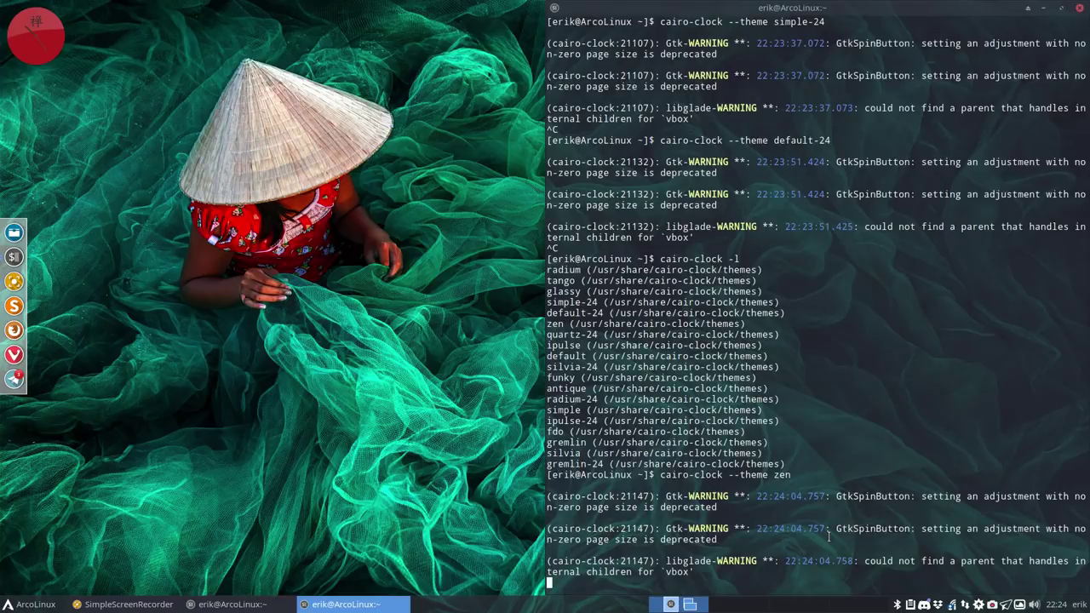
key(ctrl+c)
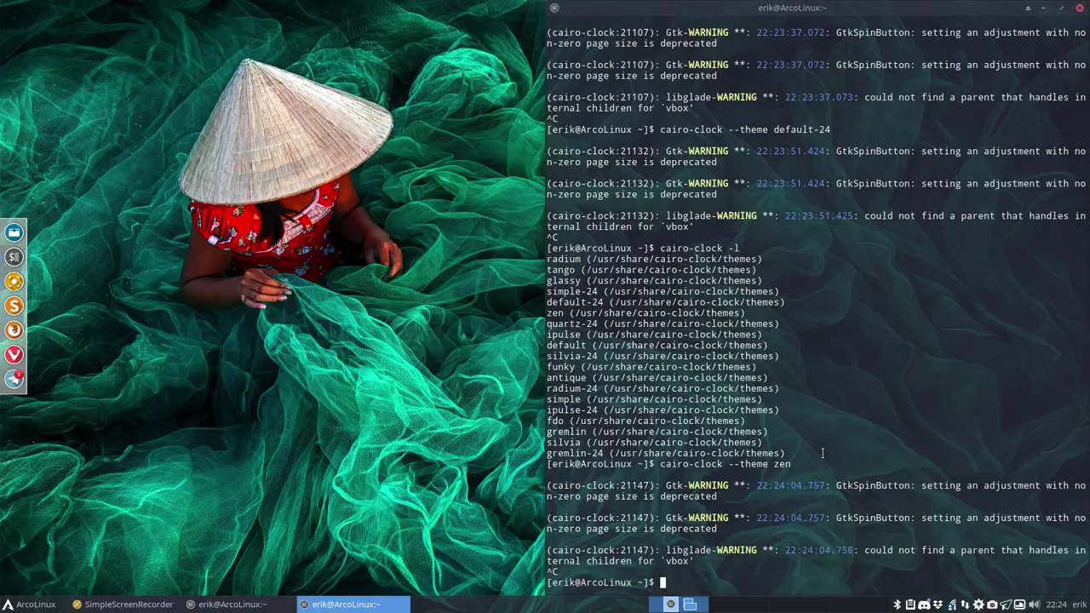
key(Up)
key(BackSpace)
key(BackSpace)
key(BackSpace)
text(quarz)
key(BackSpace)
text(tz-24)
key(Return)
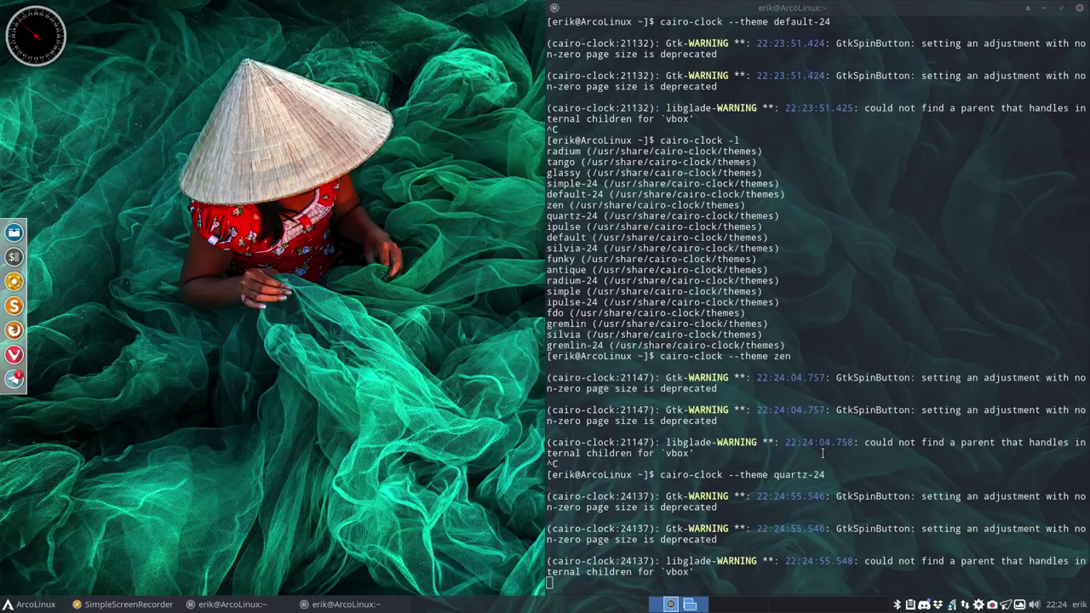
click(822, 453)
key(ctrl+c)
Step: Preview cairo-clock with the ipulse theme, then stop it
key(Up)
key(BackSpace)
key(BackSpace)
key(BackSpace)
key(BackSpace)
key(BackSpace)
key(BackSpace)
key(BackSpace)
key(BackSpace)
key(BackSpace)
text(ipulse)
key(Return)
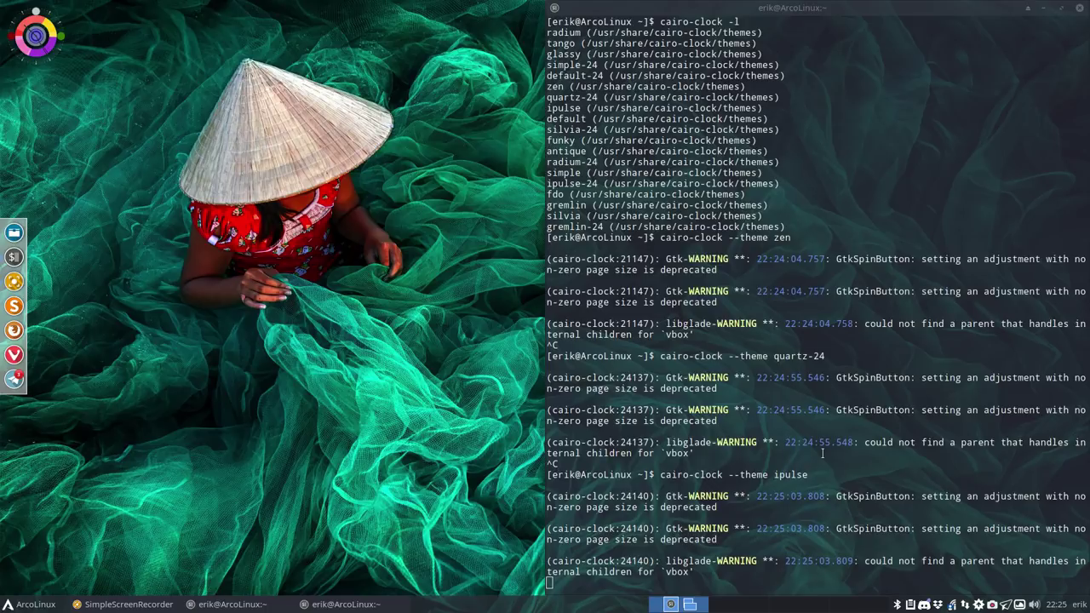
click(822, 453)
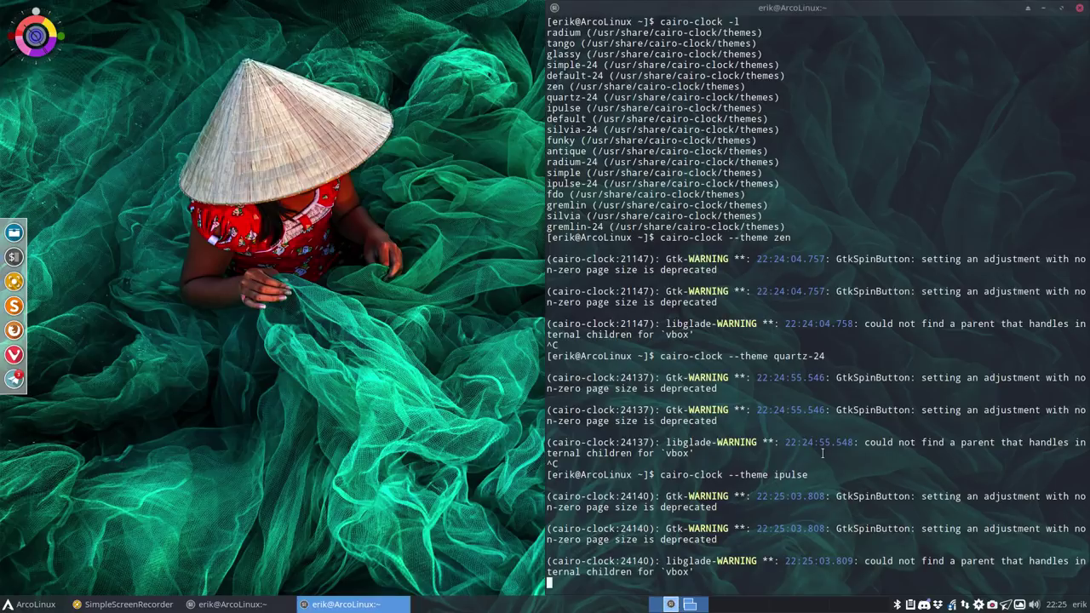
key(ctrl+c)
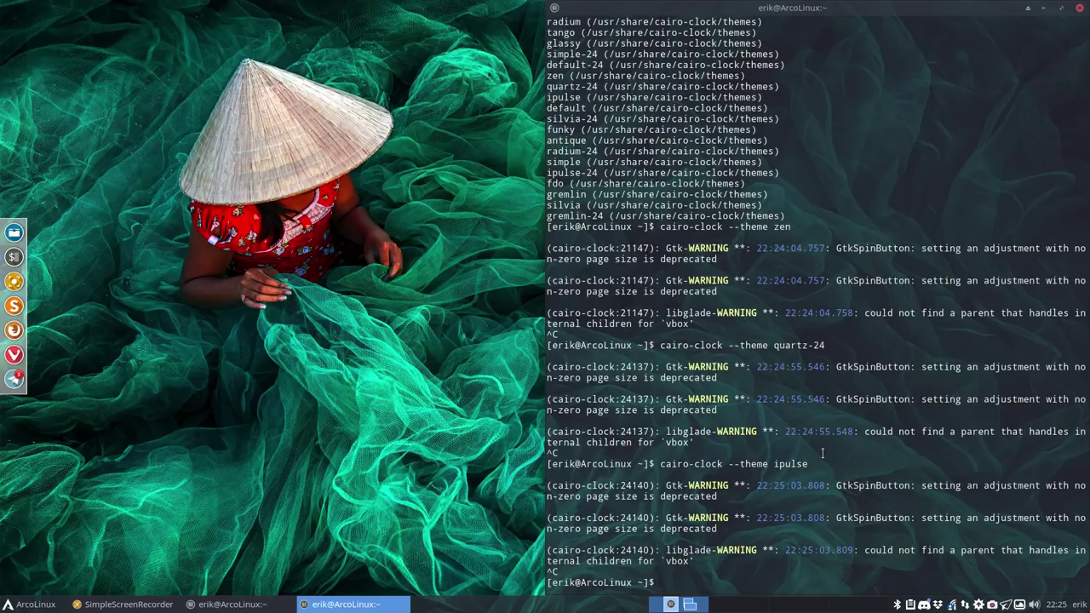
Step: Preview the default theme and stop it, then trim the recalled command to list themes
key(Up)
key(BackSpace)
key(BackSpace)
key(BackSpace)
key(BackSpace)
key(BackSpace)
key(BackSpace)
text(default)
key(BackSpace)
key(BackSpace)
key(BackSpace)
text(ault)
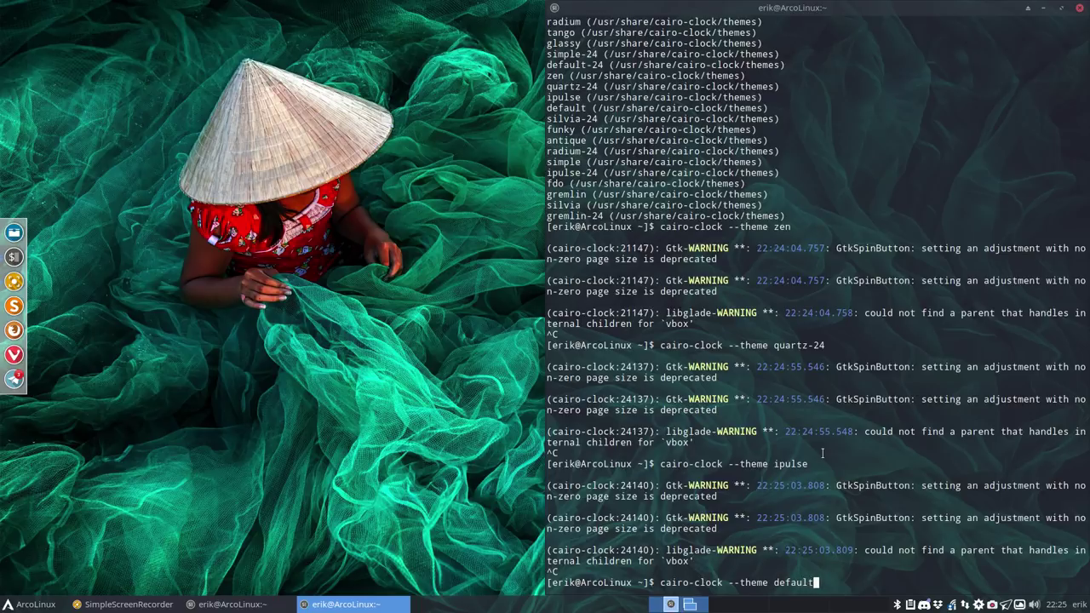
key(Return)
click(823, 453)
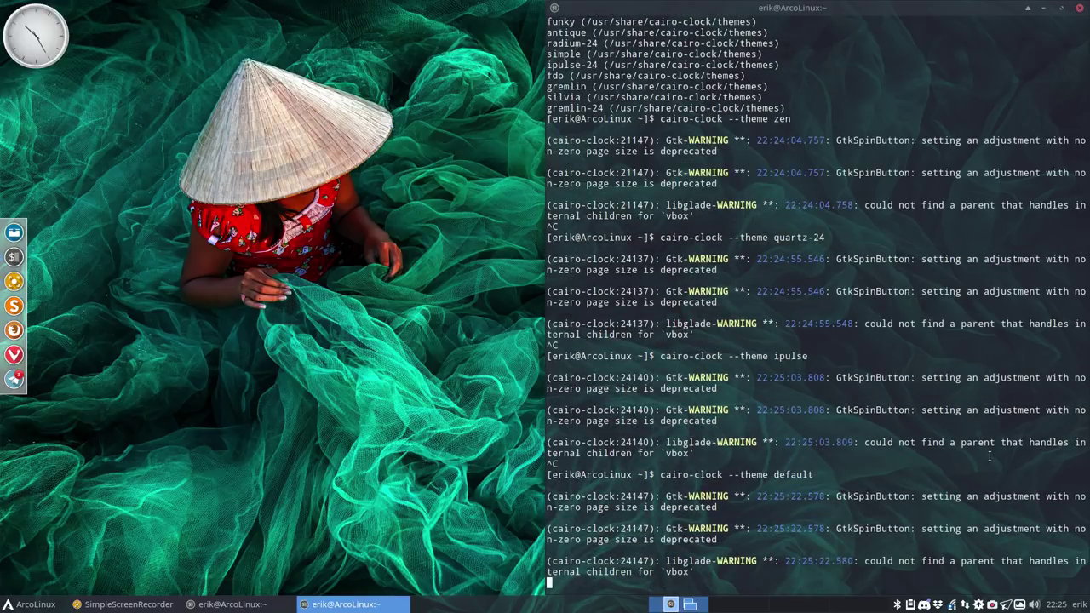
key(ctrl+c)
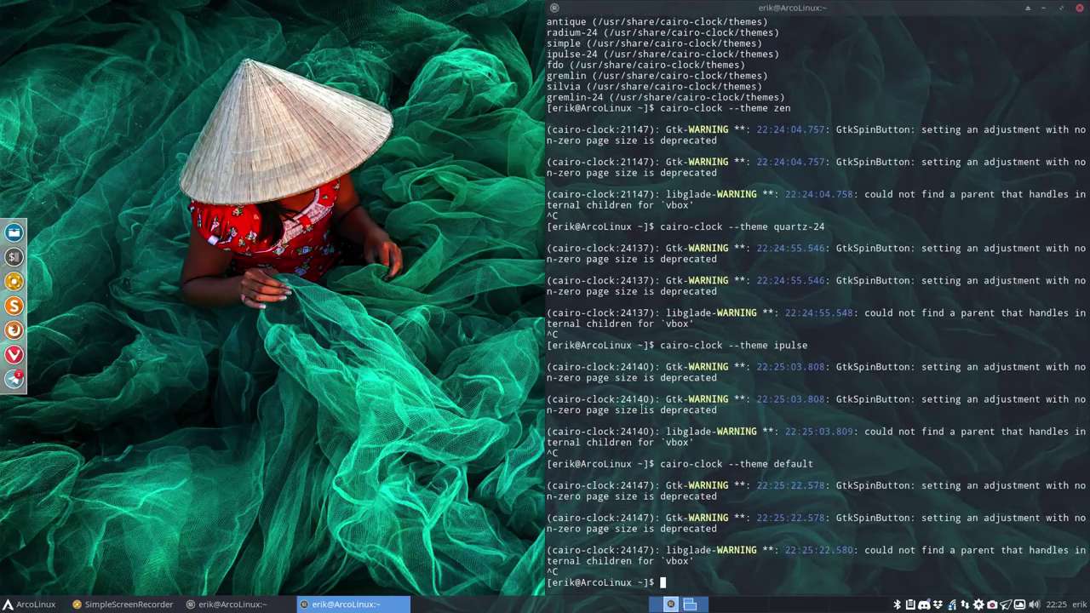
key(Up)
key(BackSpace)
key(BackSpace)
key(BackSpace)
key(BackSpace)
key(BackSpace)
key(BackSpace)
key(BackSpace)
key(BackSpace)
key(BackSpace)
key(BackSpace)
key(BackSpace)
key(BackSpace)
key(BackSpace)
key(BackSpace)
Step: List the cairo-clock themes, then run and stop the clock with the silvia-24 theme
text(l)
key(Return)
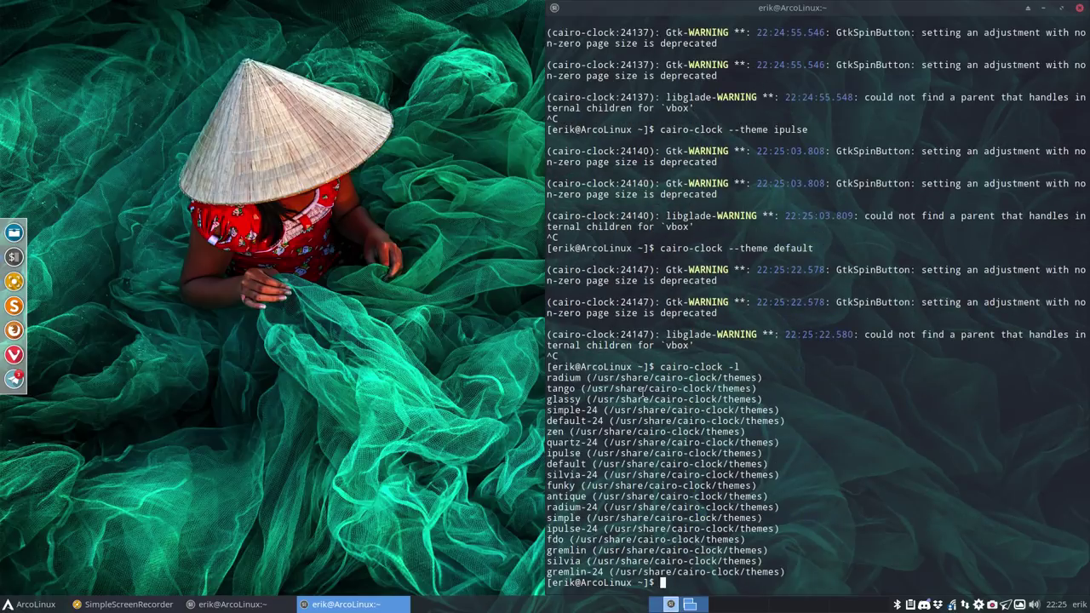
key(Up)
key(Up)
key(BackSpace)
key(BackSpace)
key(BackSpace)
key(BackSpace)
key(BackSpace)
key(BackSpace)
key(BackSpace)
text(silvia-24)
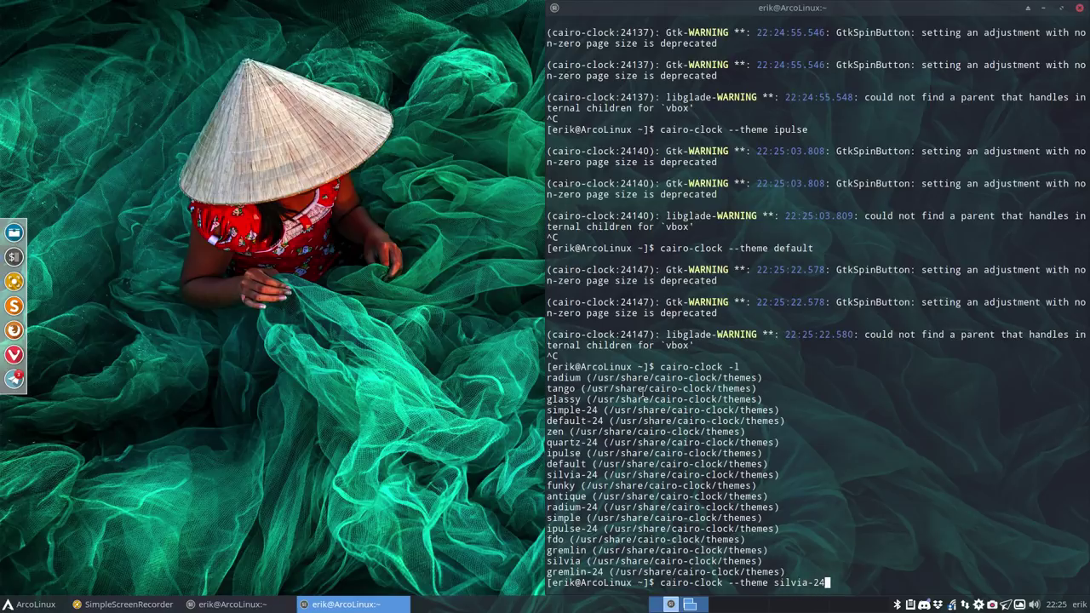
key(Return)
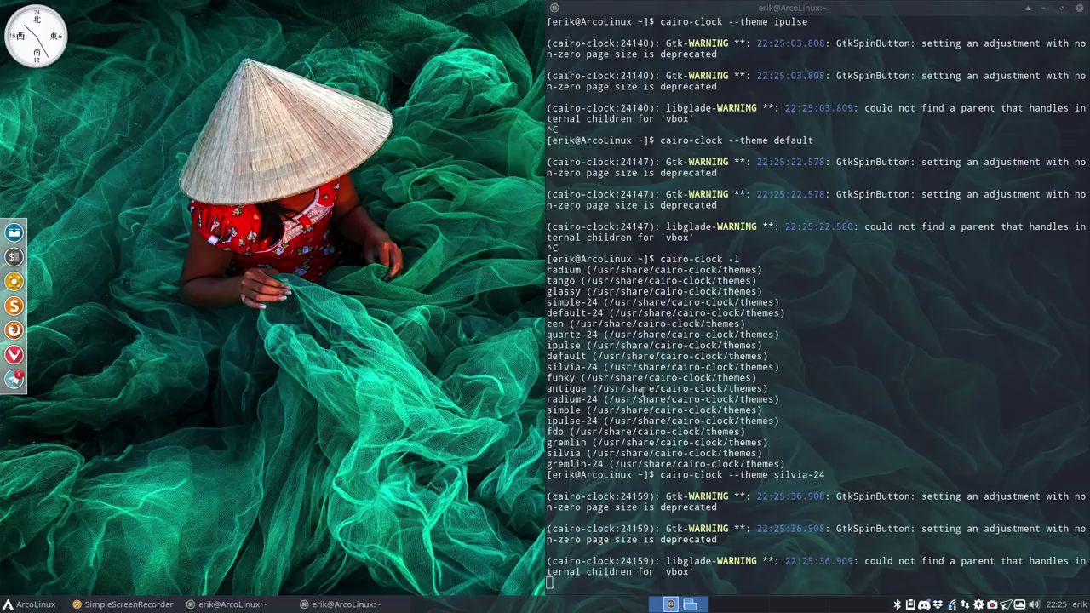
click(772, 534)
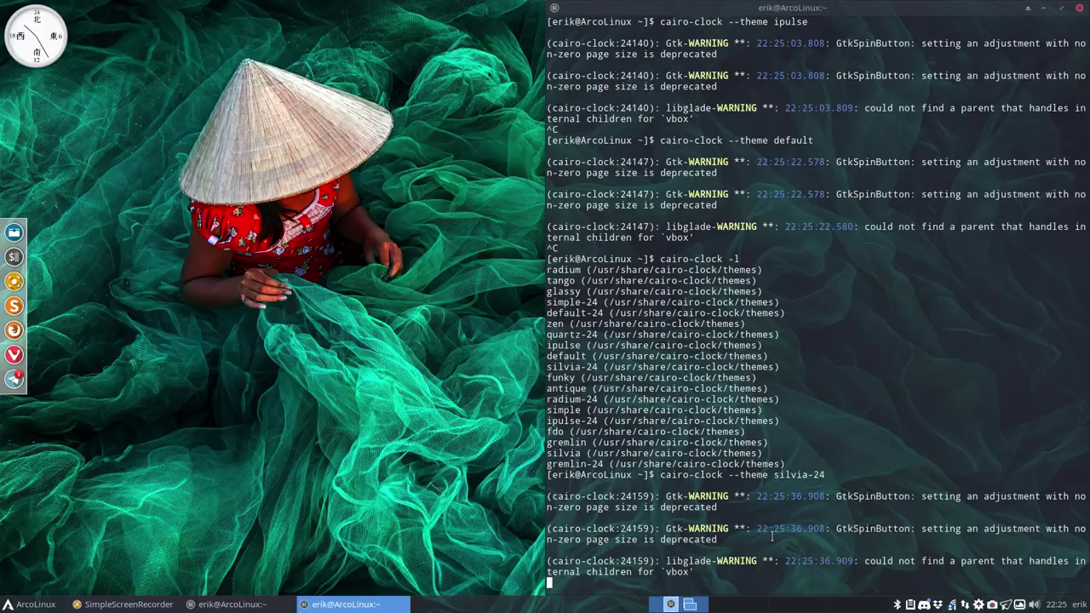
key(ctrl+c)
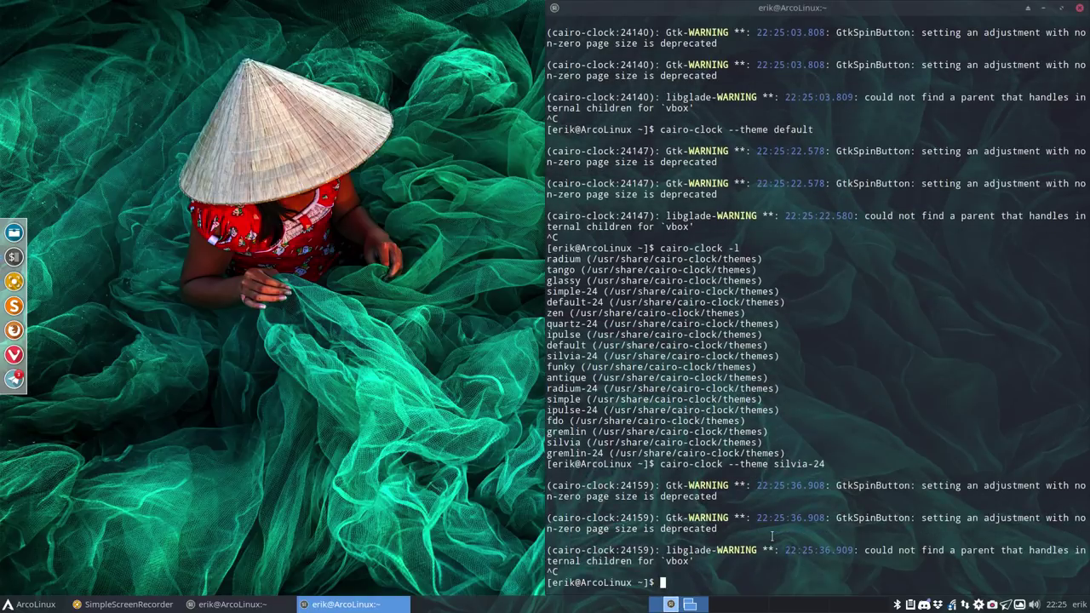
Step: Run and stop cairo-clock with the funky theme, then with the antique theme
key(Up)
key(BackSpace)
key(BackSpace)
key(BackSpace)
key(BackSpace)
key(BackSpace)
key(BackSpace)
key(BackSpace)
key(BackSpace)
key(BackSpace)
text(funky)
key(Return)
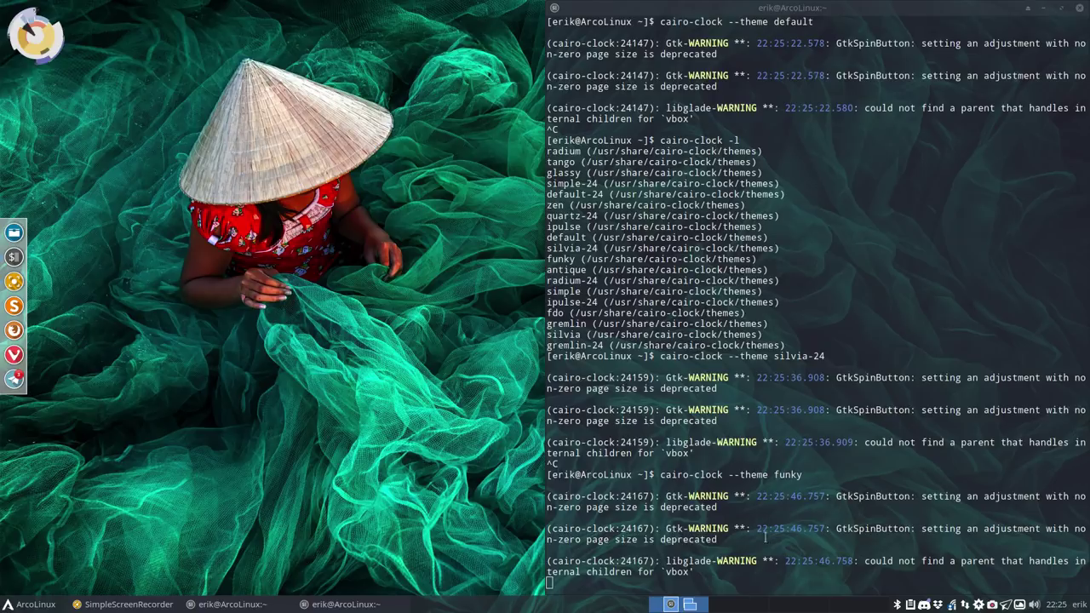
click(751, 540)
key(ctrl+c)
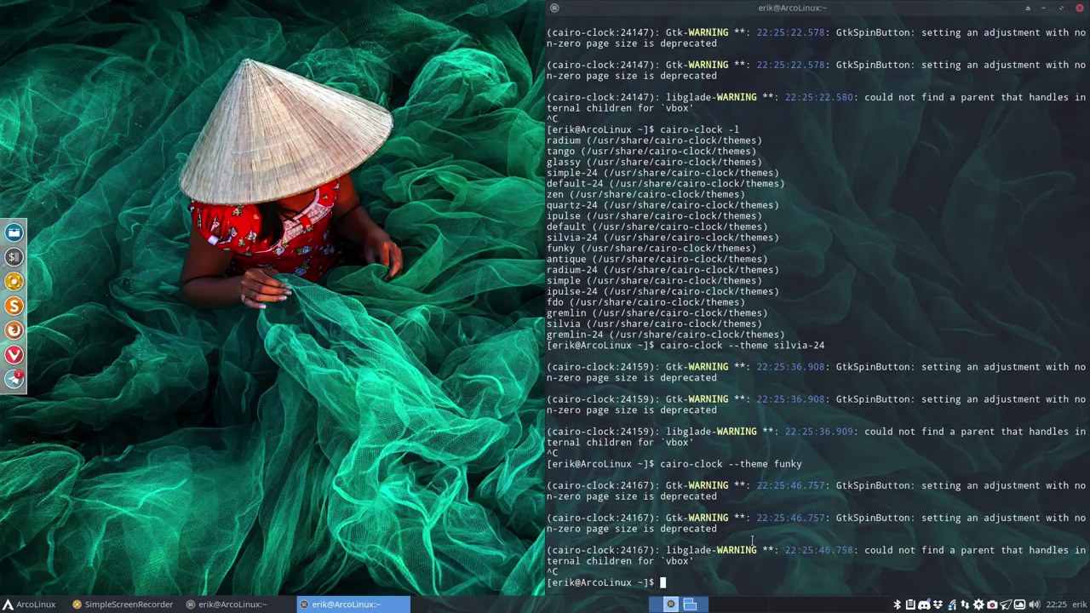
key(Up)
key(BackSpace)
key(BackSpace)
key(BackSpace)
key(BackSpace)
key(BackSpace)
text(antique)
key(Return)
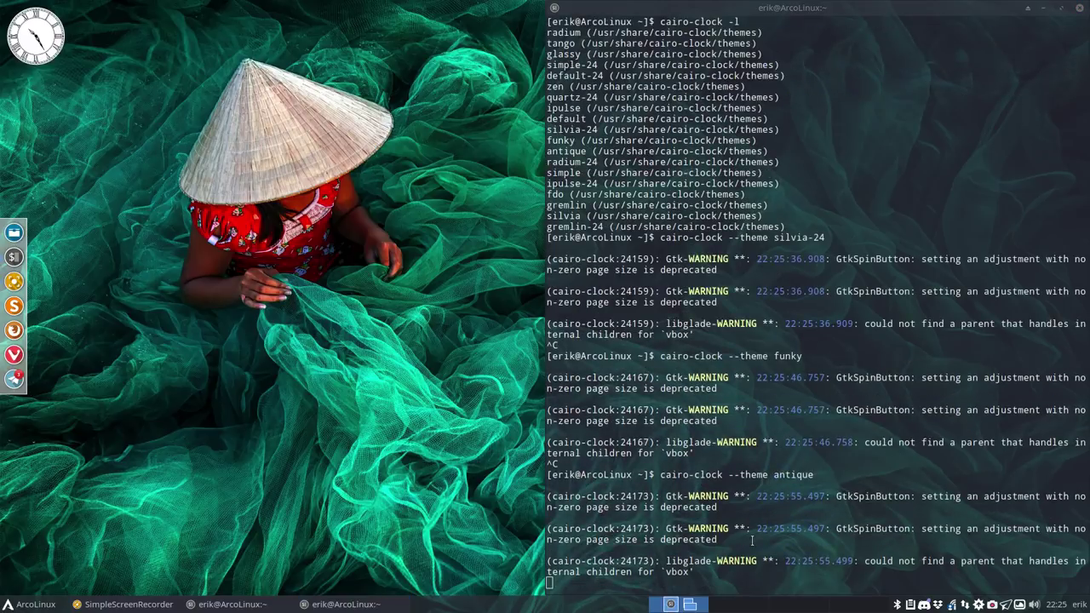
click(770, 555)
key(ctrl+c)
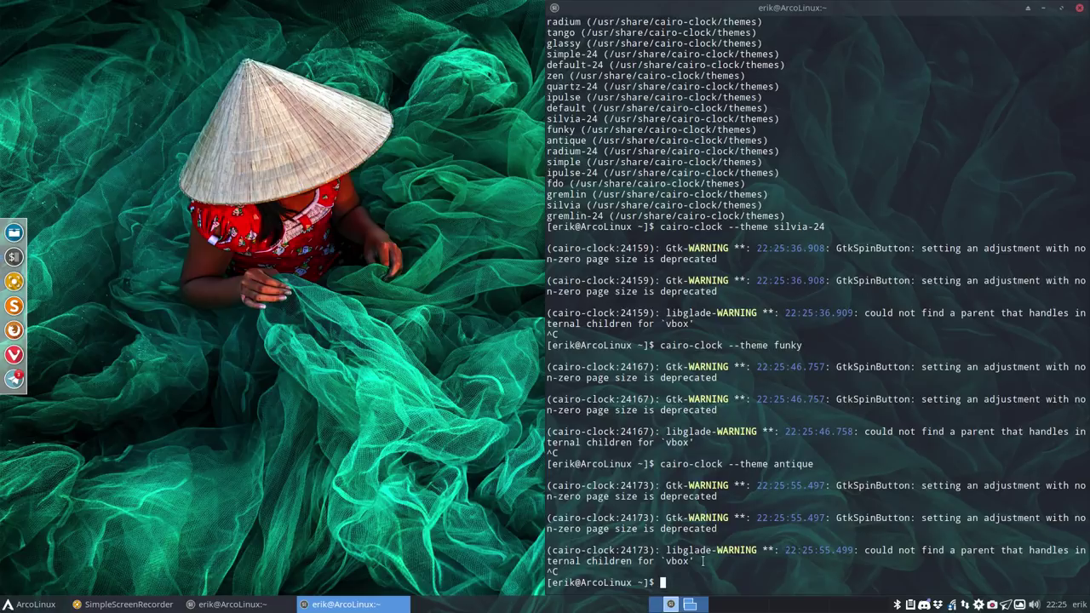
Step: Run and stop cairo-clock with the radium-24 theme, then with the simple theme
key(Up)
key(BackSpace)
key(BackSpace)
key(BackSpace)
key(BackSpace)
key(BackSpace)
key(BackSpace)
key(BackSpace)
text(radium-24)
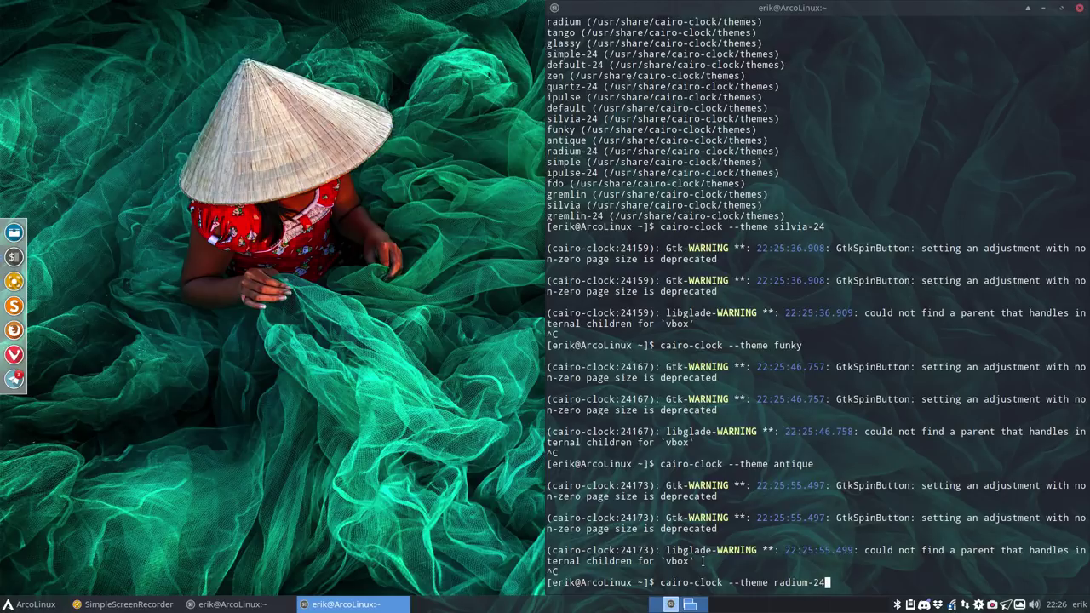
key(Return)
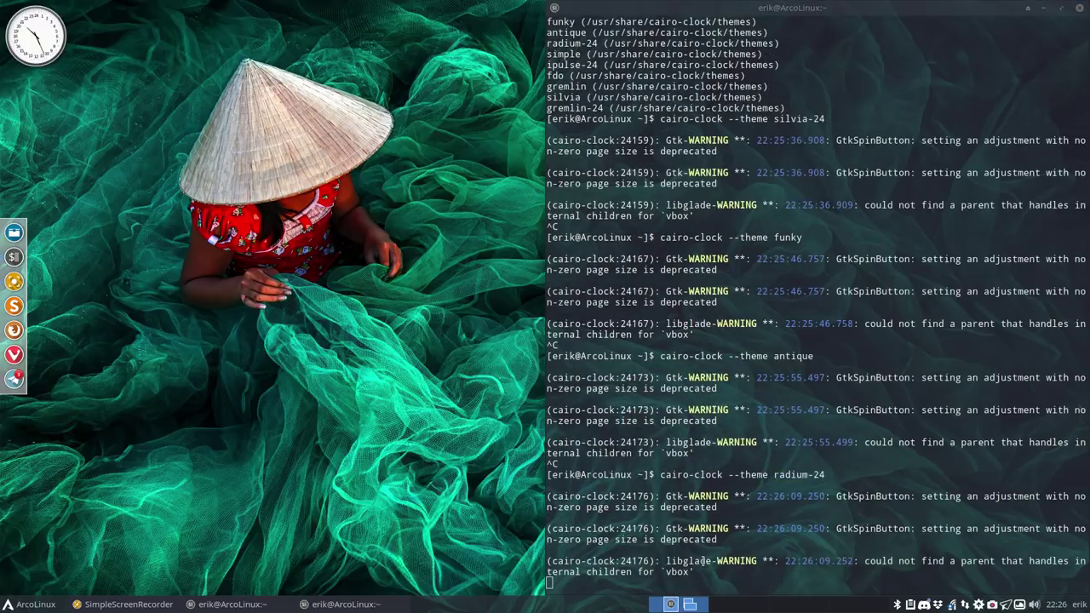
click(703, 561)
key(ctrl+c)
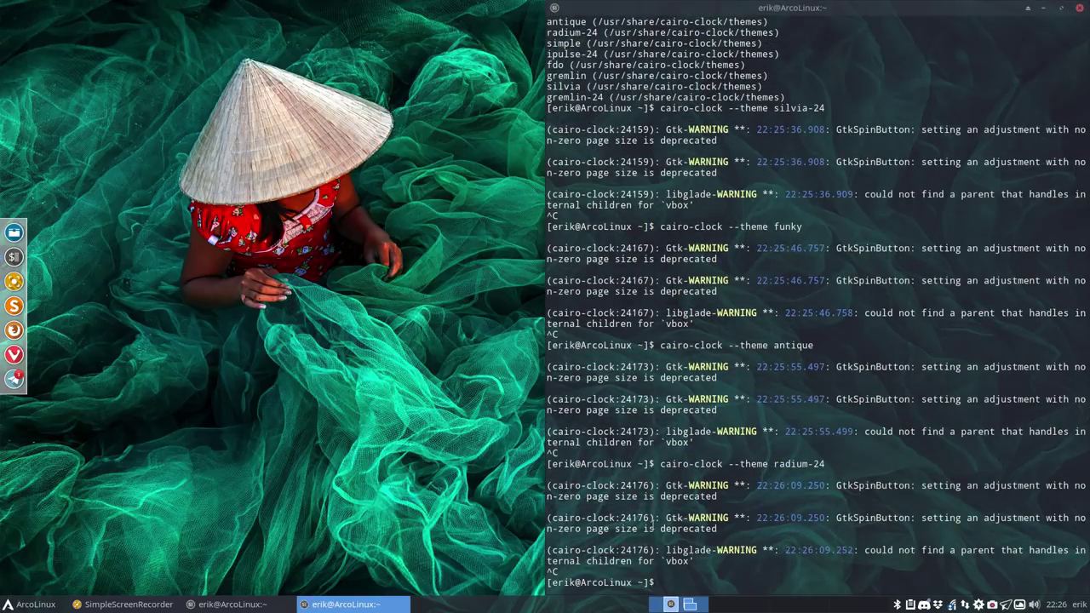
key(Up)
key(BackSpace)
key(BackSpace)
key(BackSpace)
key(BackSpace)
key(BackSpace)
key(BackSpace)
key(BackSpace)
key(BackSpace)
key(BackSpace)
text(simple)
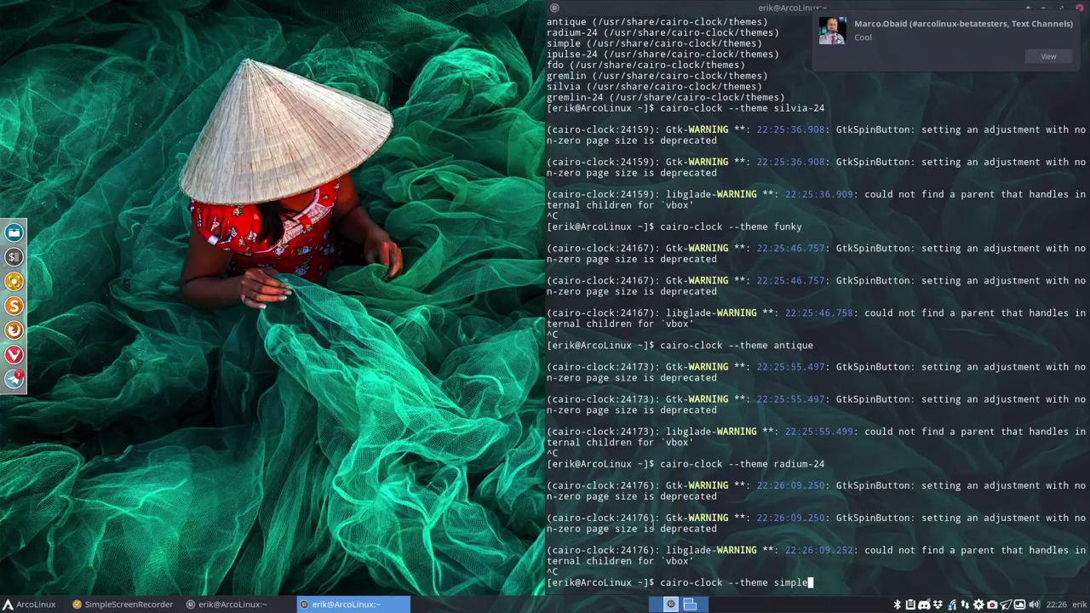
key(Return)
key(ctrl+alt+Right)
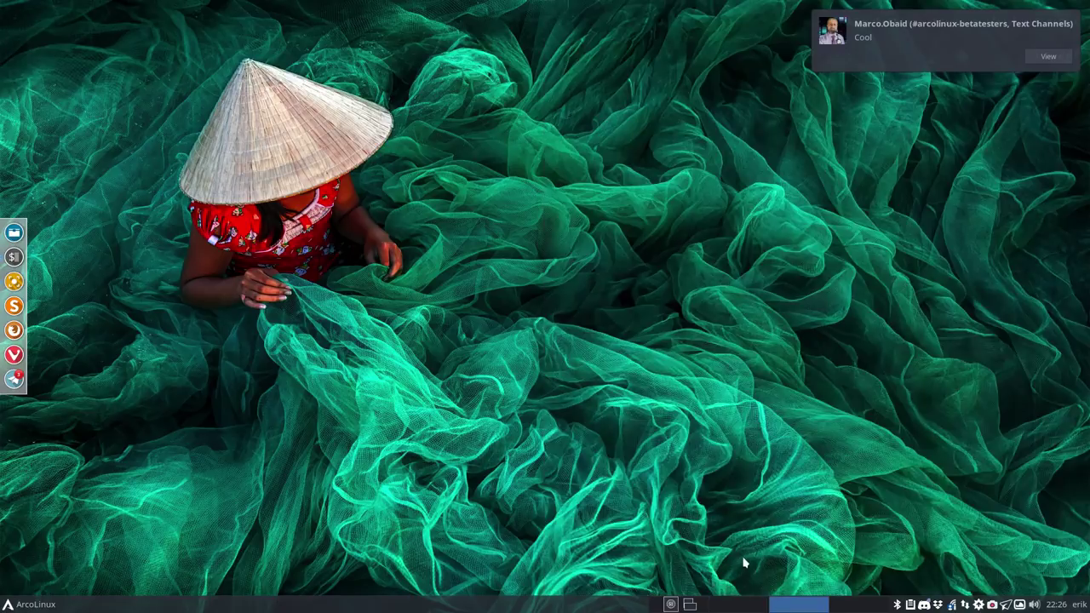
click(670, 604)
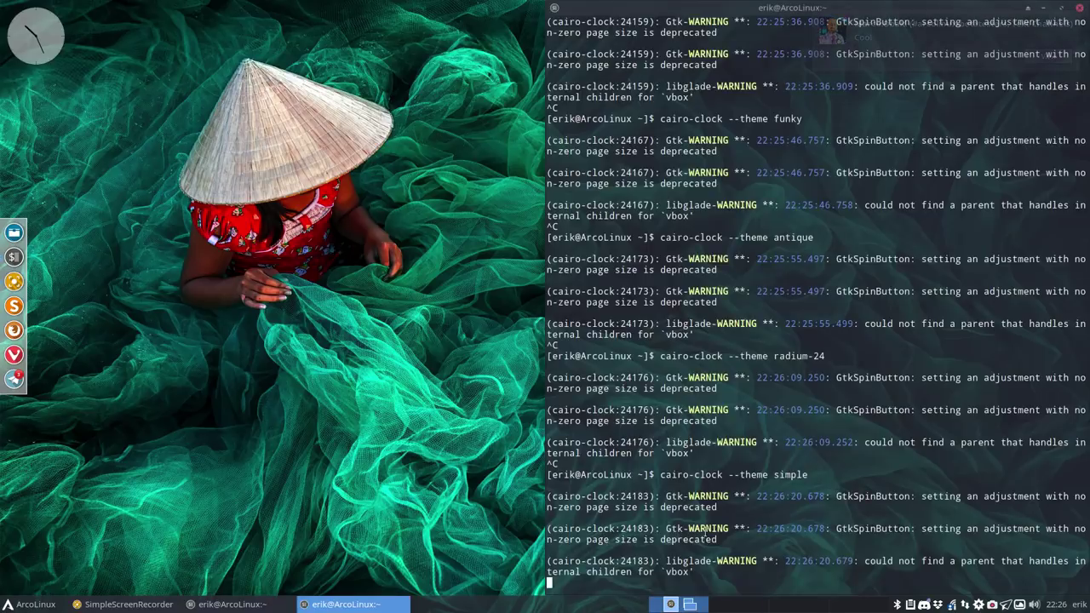
key(ctrl+c)
key(Up)
key(Up)
key(Up)
key(Up)
key(Up)
key(Up)
Step: Re-run the theme listing, then run and stop cairo-clock with the ipulse-24 theme
key(Return)
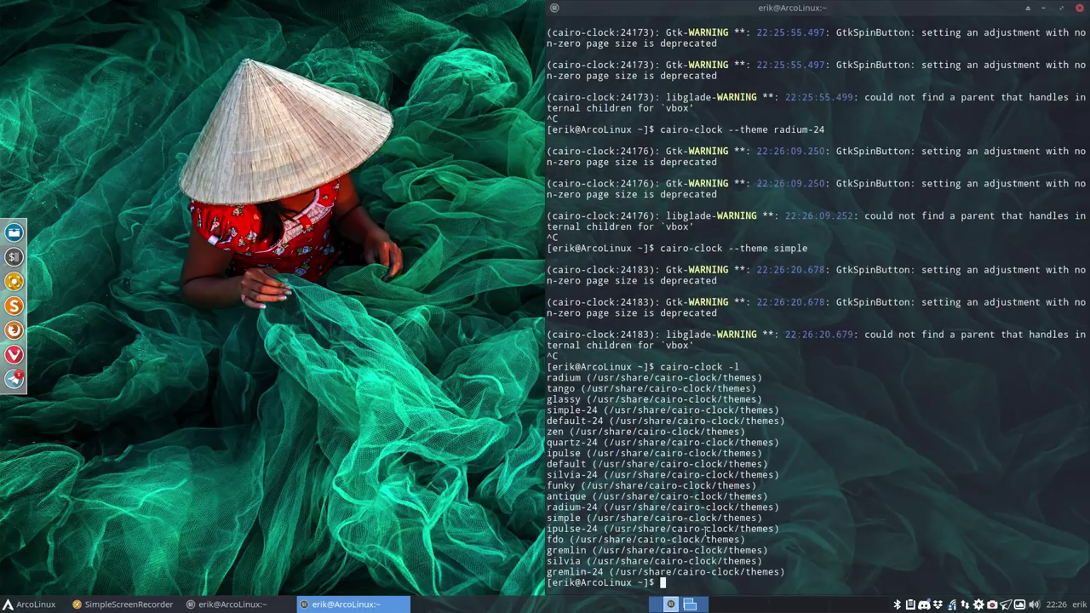
key(Up)
key(Up)
key(BackSpace)
key(BackSpace)
key(BackSpace)
key(BackSpace)
key(BackSpace)
key(BackSpace)
text(ipulse-24)
key(Return)
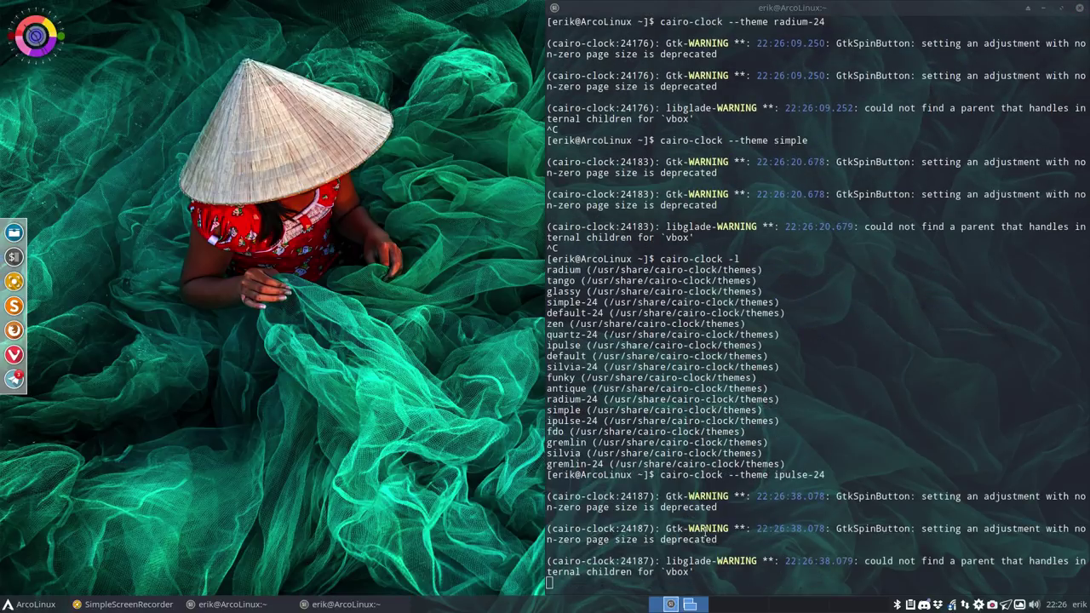
click(730, 535)
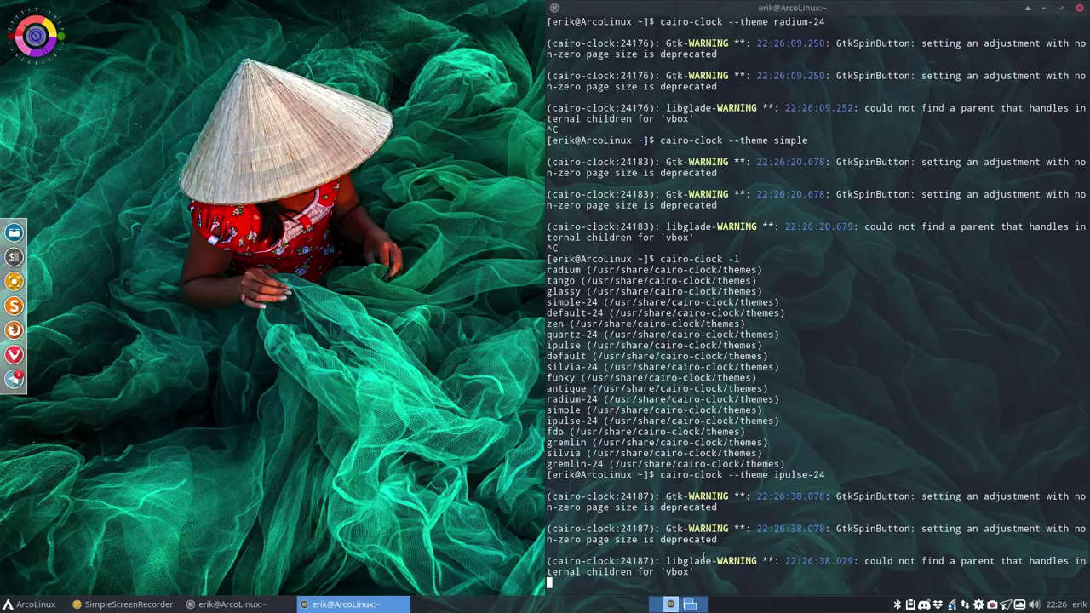
key(ctrl+c)
Step: Run and stop cairo-clock with the fdo theme, then with the gremlin theme
key(Up)
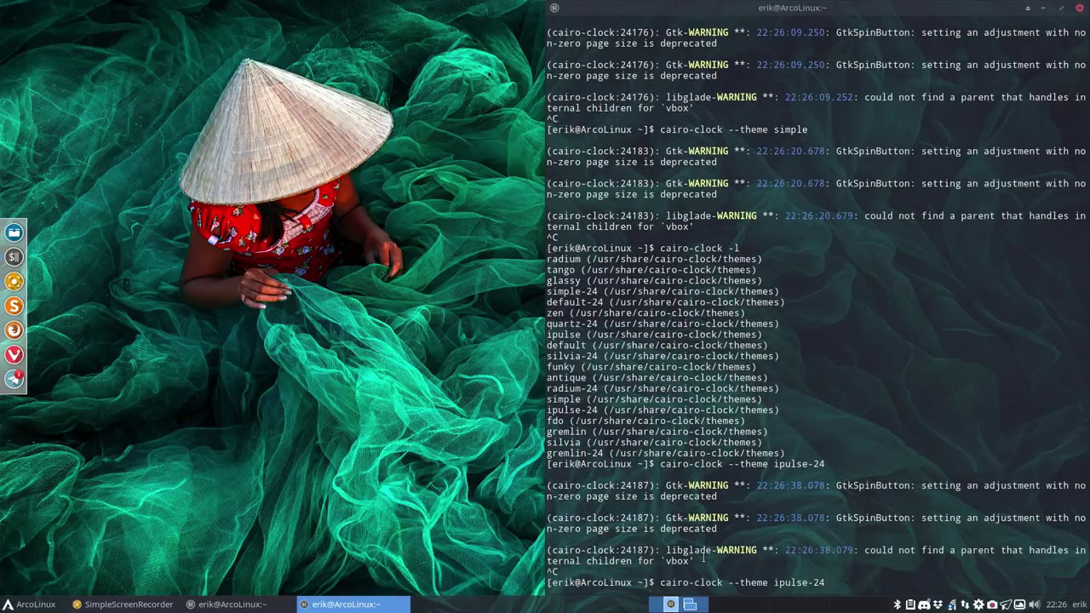
key(BackSpace)
key(BackSpace)
key(BackSpace)
key(BackSpace)
key(BackSpace)
key(BackSpace)
key(BackSpace)
key(BackSpace)
key(BackSpace)
text(fdo)
key(Return)
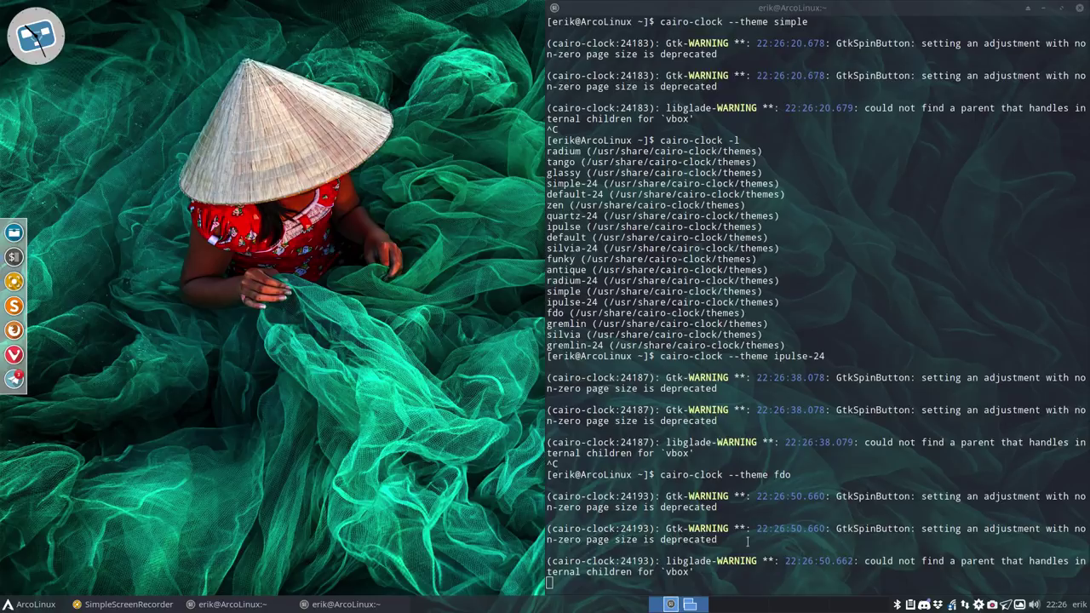
click(740, 555)
key(ctrl+c)
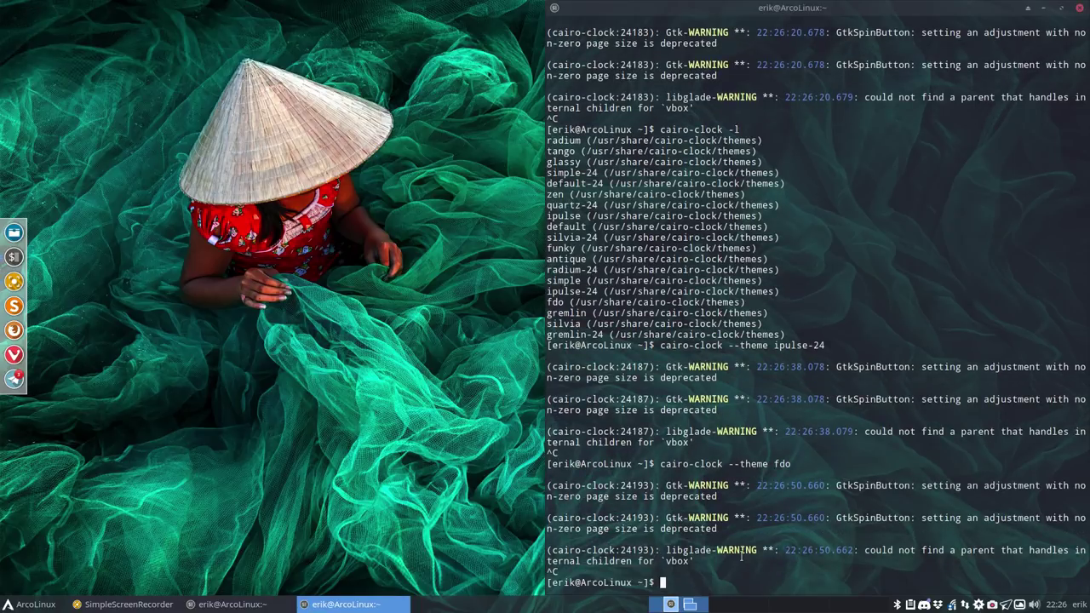
key(Up)
key(BackSpace)
key(BackSpace)
key(BackSpace)
text(gremlin)
key(Return)
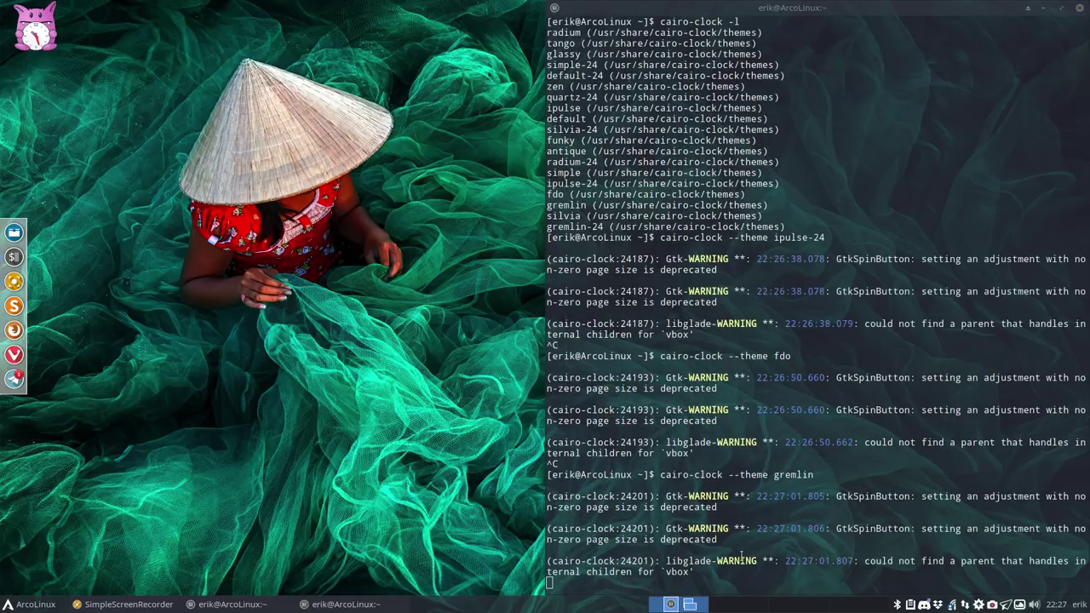
click(718, 562)
key(ctrl+c)
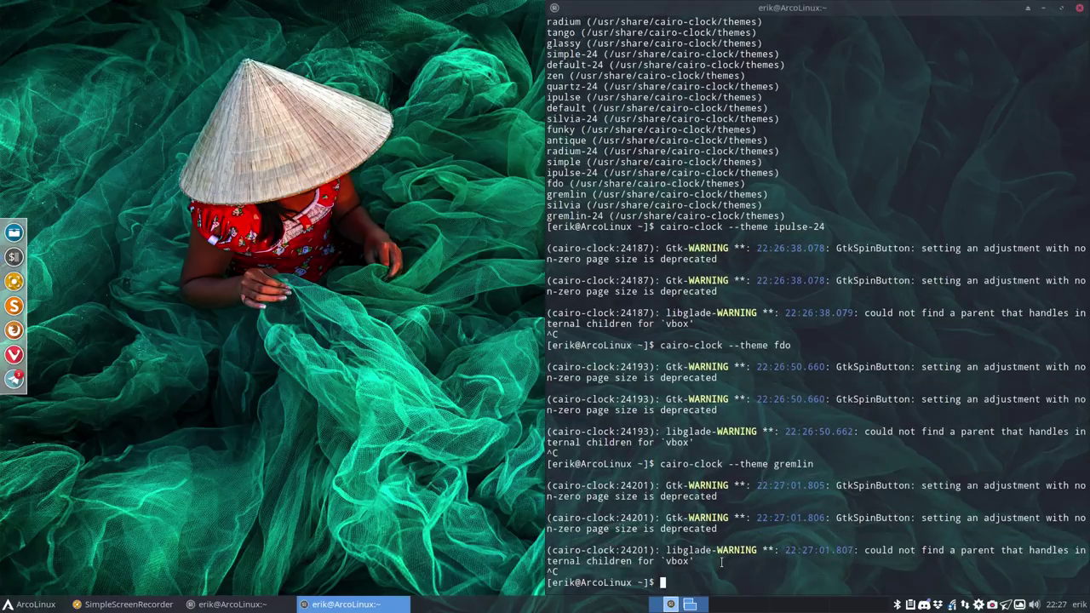
Step: Try the silvia and gremlin-24 clock themes, stopping each, then begin typing a yay install command
key(Up)
key(BackSpace)
key(BackSpace)
key(BackSpace)
key(BackSpace)
key(BackSpace)
key(BackSpace)
key(BackSpace)
text(silvia)
key(Return)
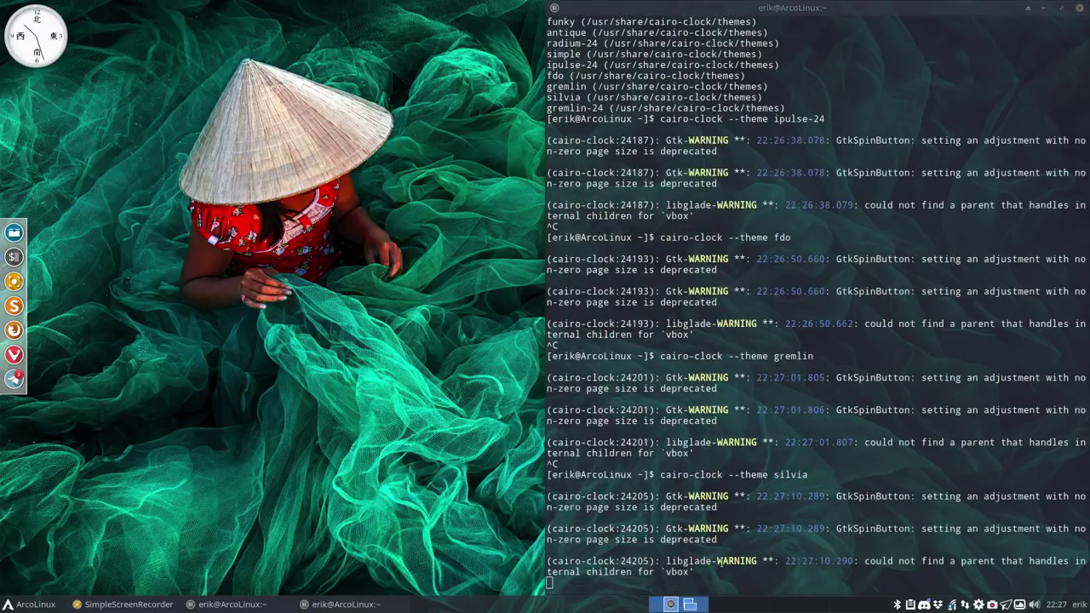
click(901, 490)
key(ctrl+c)
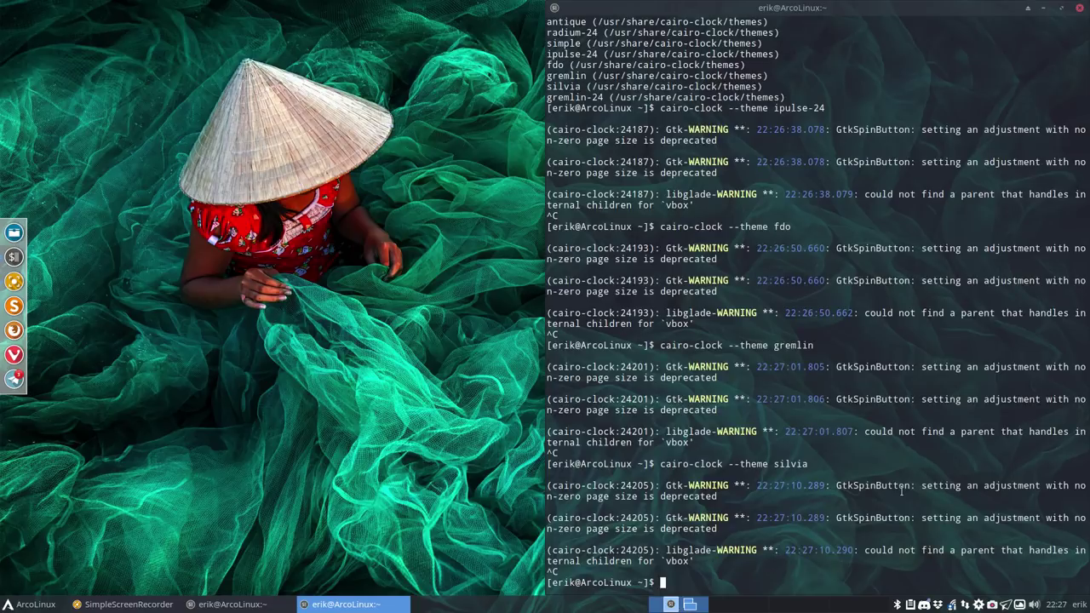
key(Up)
key(BackSpace)
key(BackSpace)
key(BackSpace)
key(BackSpace)
key(BackSpace)
key(BackSpace)
text(gre)
text(mlin-)
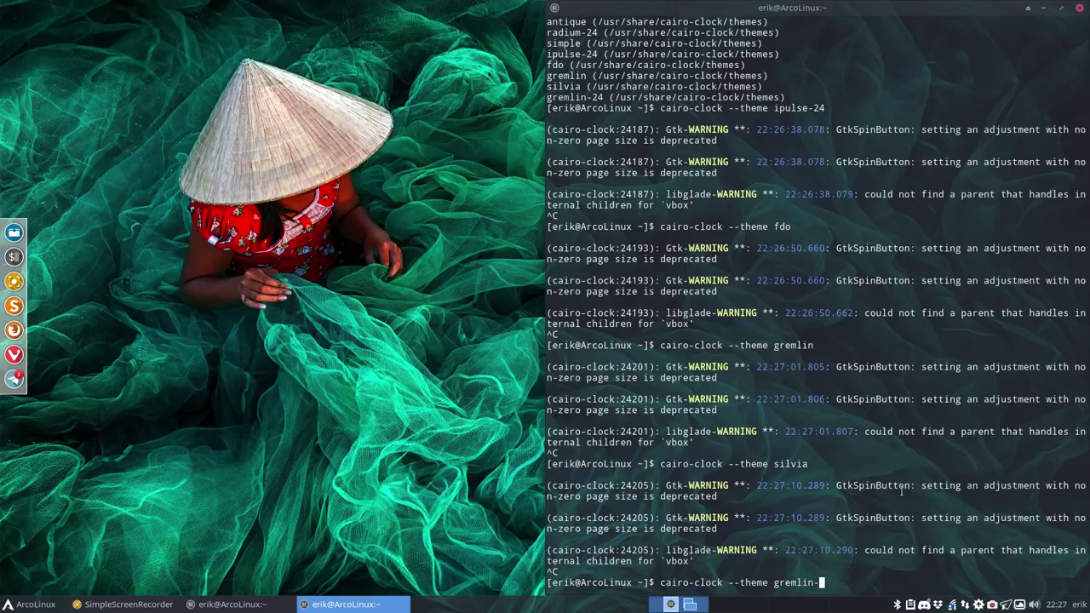
text(24)
key(Return)
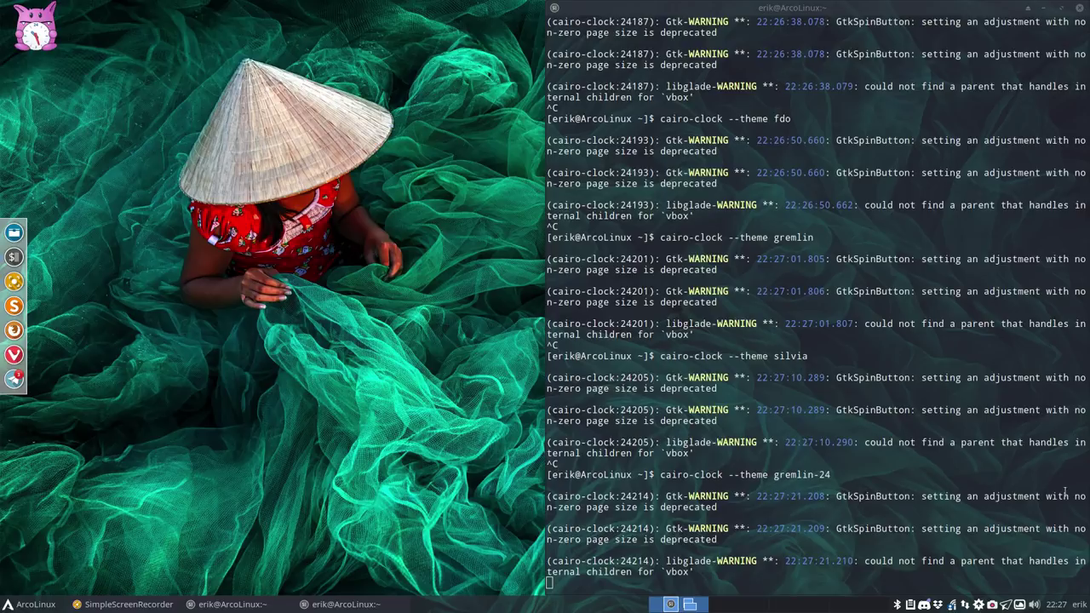
click(1037, 490)
key(ctrl+c)
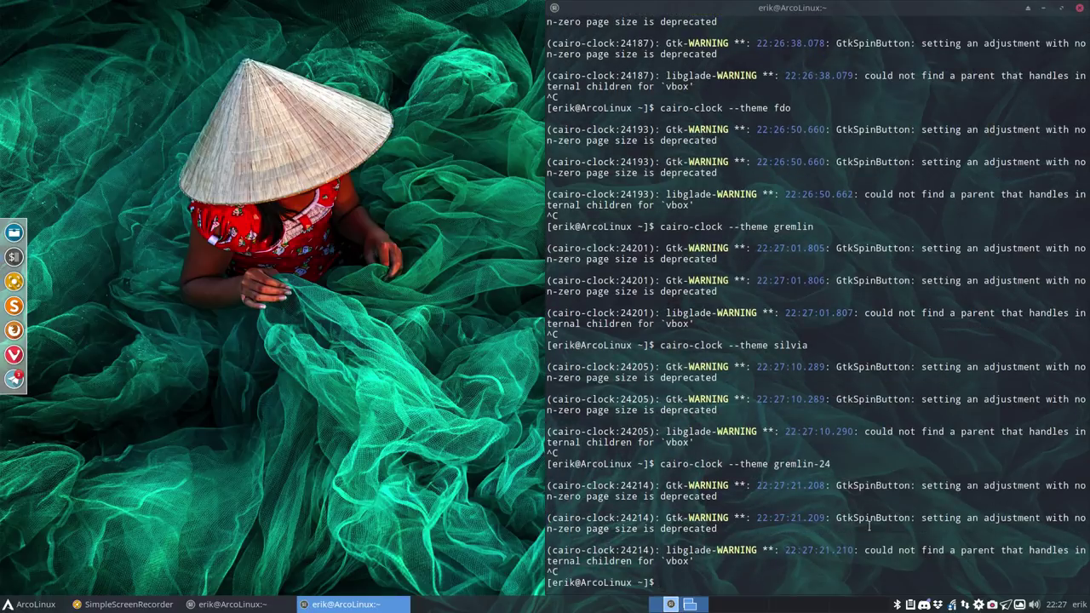
text(yay -S cail)
Step: Run 'yay -S cairo-clock' and cancel it at the cleanBuild prompt
key(BackSpace)
key(BackSpace)
key(BackSpace)
text(airo)
key(BackSpace)
text(p)
key(BackSpace)
text(o-clock)
key(Return)
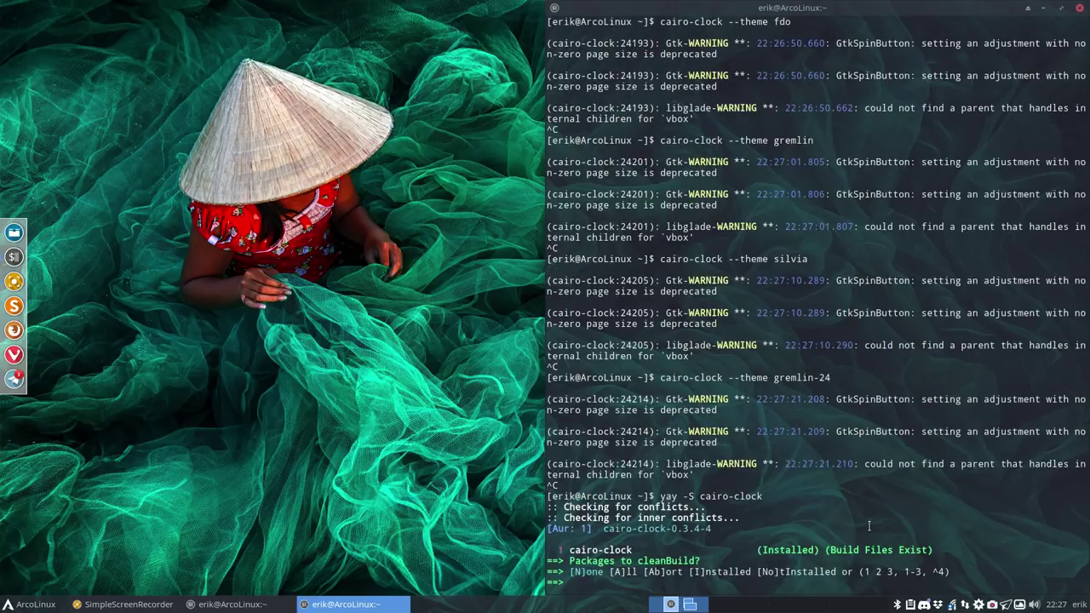
key(ctrl+c)
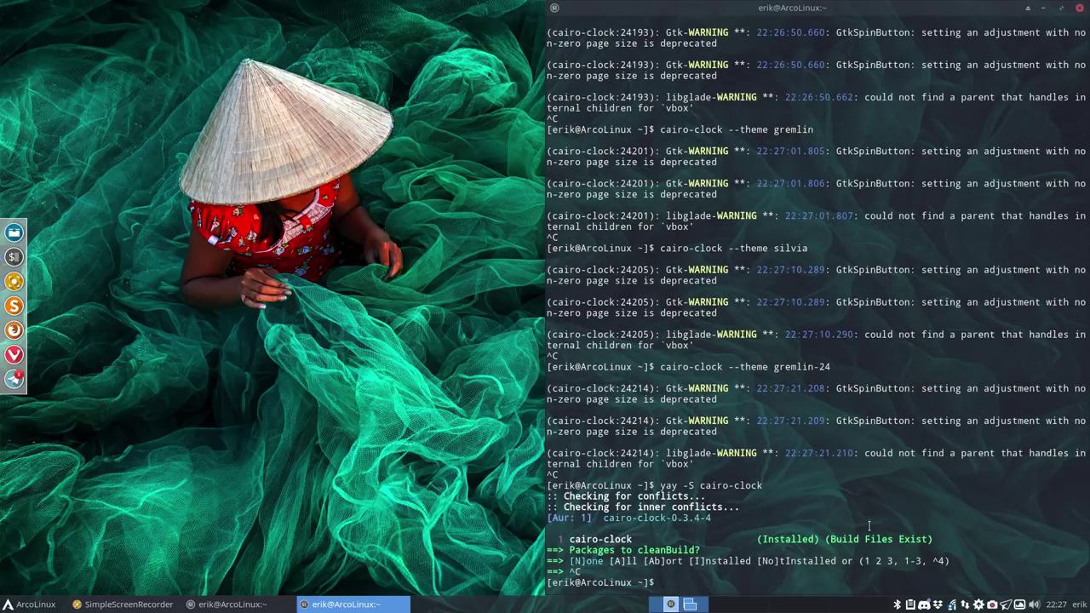
Step: Run 'yay -S cairo clock', enter the sudo password, and cancel at the install confirmation
key(Up)
key(BackSpace)
key(BackSpace)
key(BackSpace)
key(BackSpace)
key(BackSpace)
key(BackSpace)
text(clock)
key(Return)
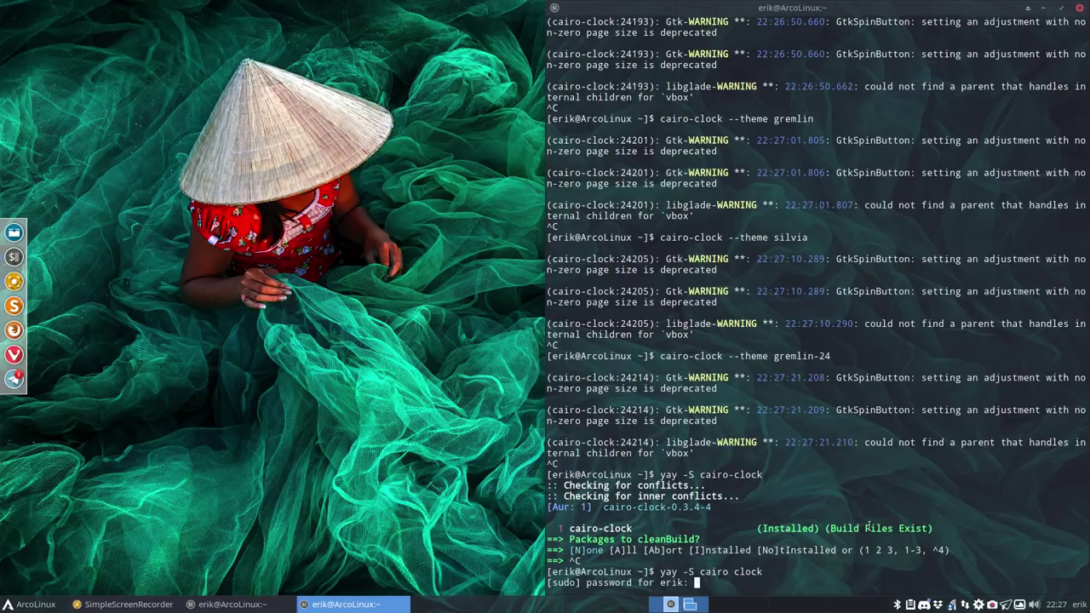
key(Return)
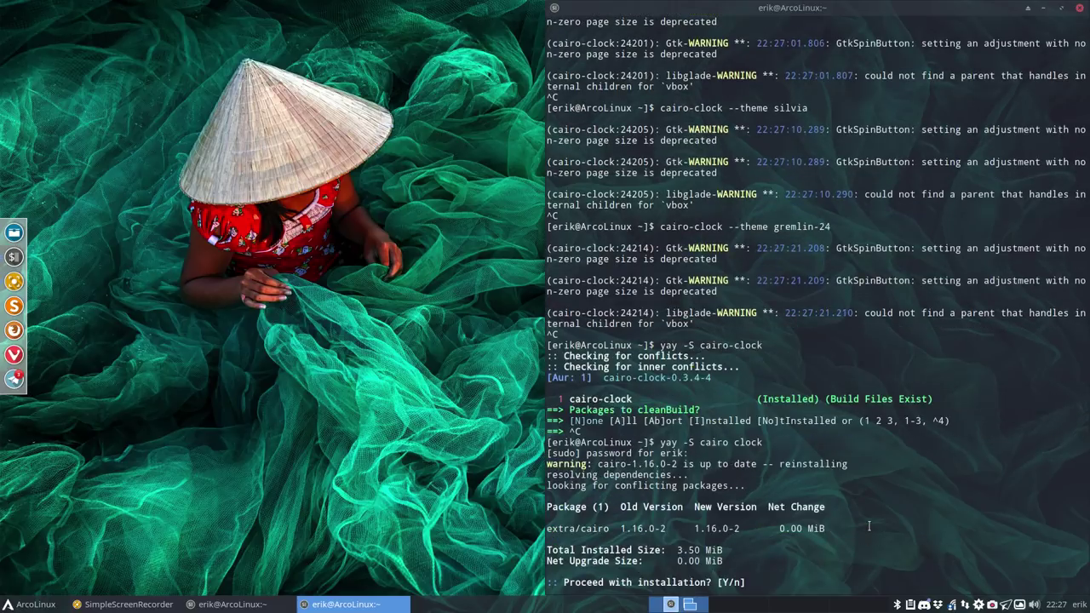
key(ctrl+c)
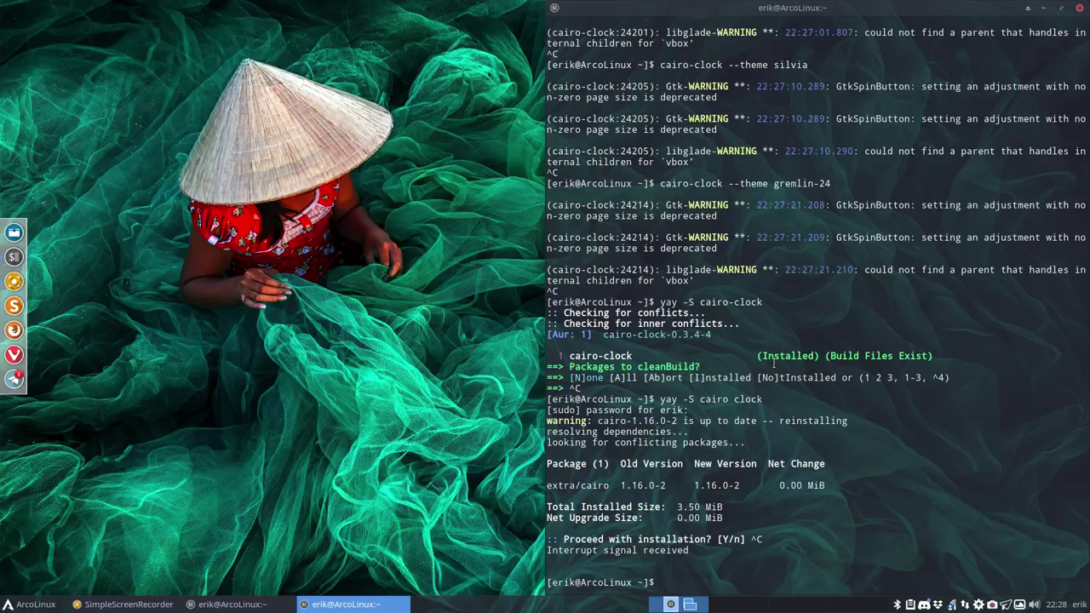
scroll(773, 365, up, 8)
scroll(773, 365, down, 8)
Step: Relaunch and stop 'cairo-clock --theme ipulse-24', then recall the command and select it for copying
key(Up)
key(Up)
key(Up)
key(Up)
key(Up)
key(Up)
key(Down)
key(Return)
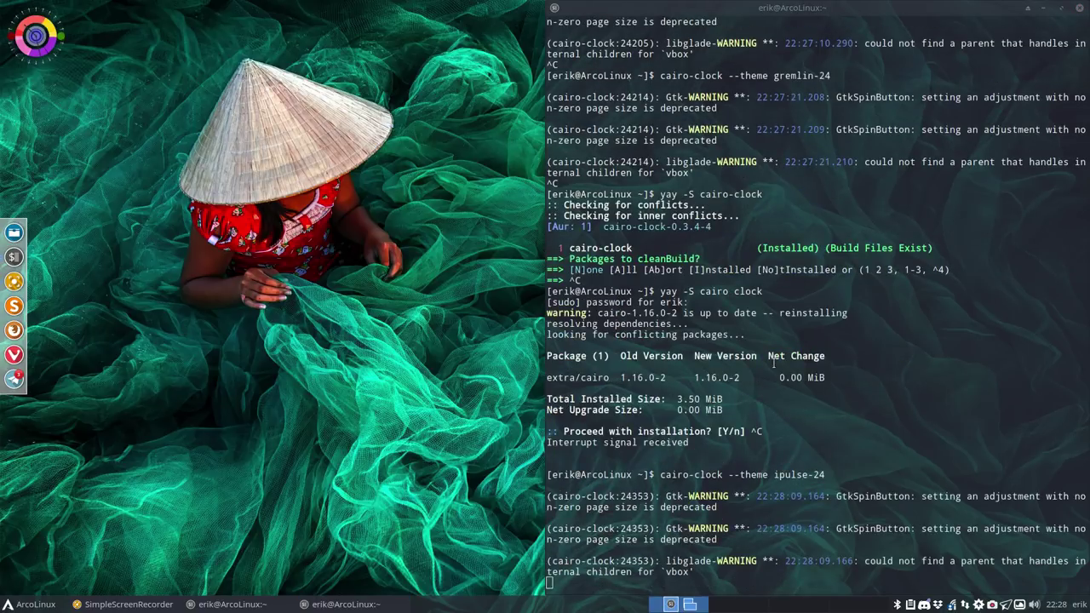
click(773, 437)
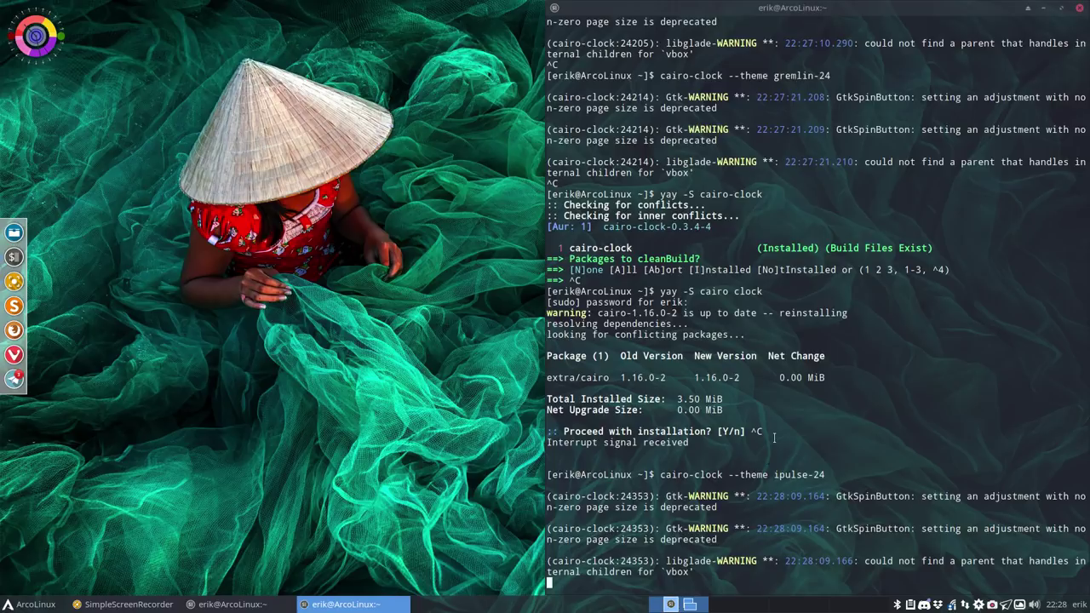
key(ctrl+c)
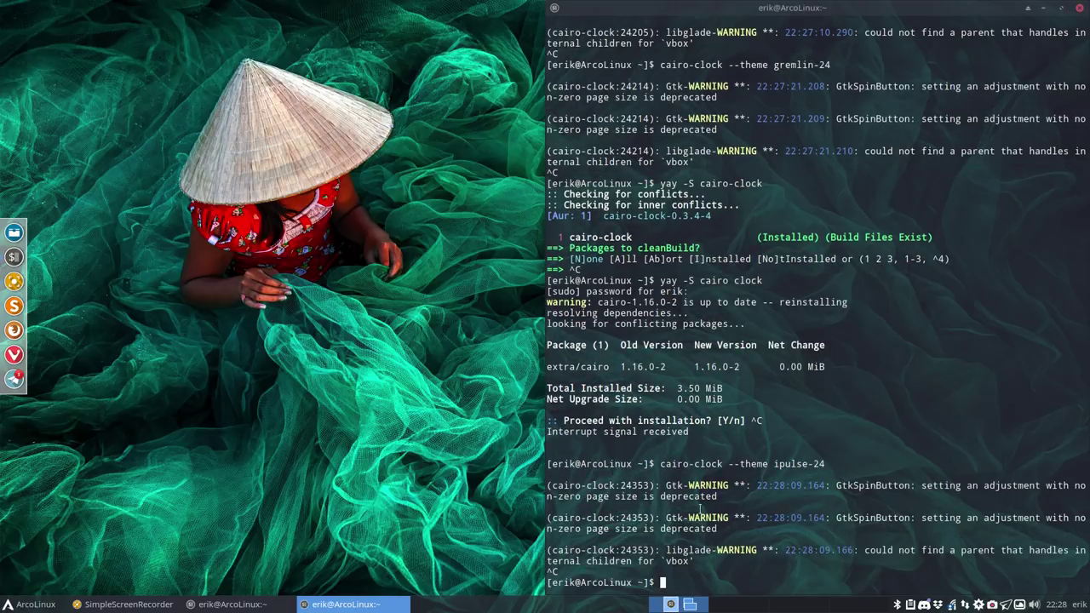
key(Up)
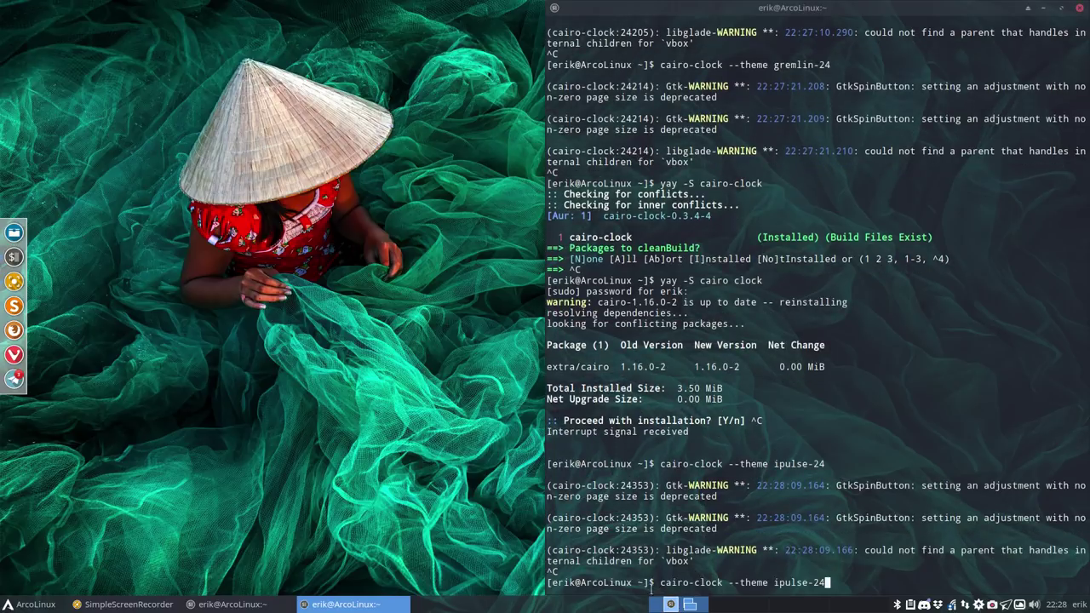
drag(659, 582, 826, 583)
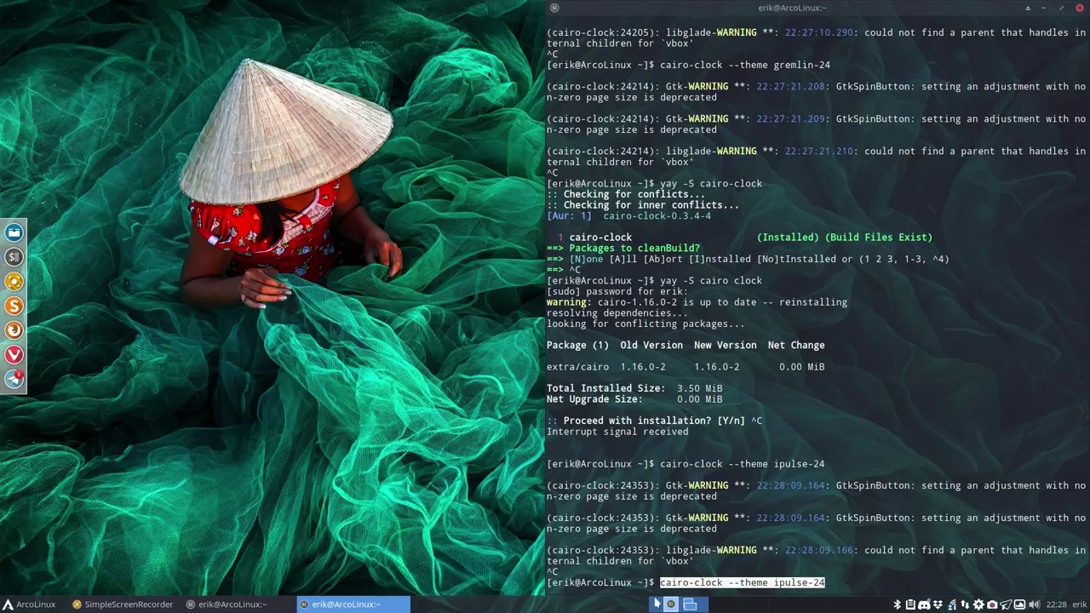
Step: Open Xfce Session and Startup from the applications menu to its Application Autostart list
click(19, 605)
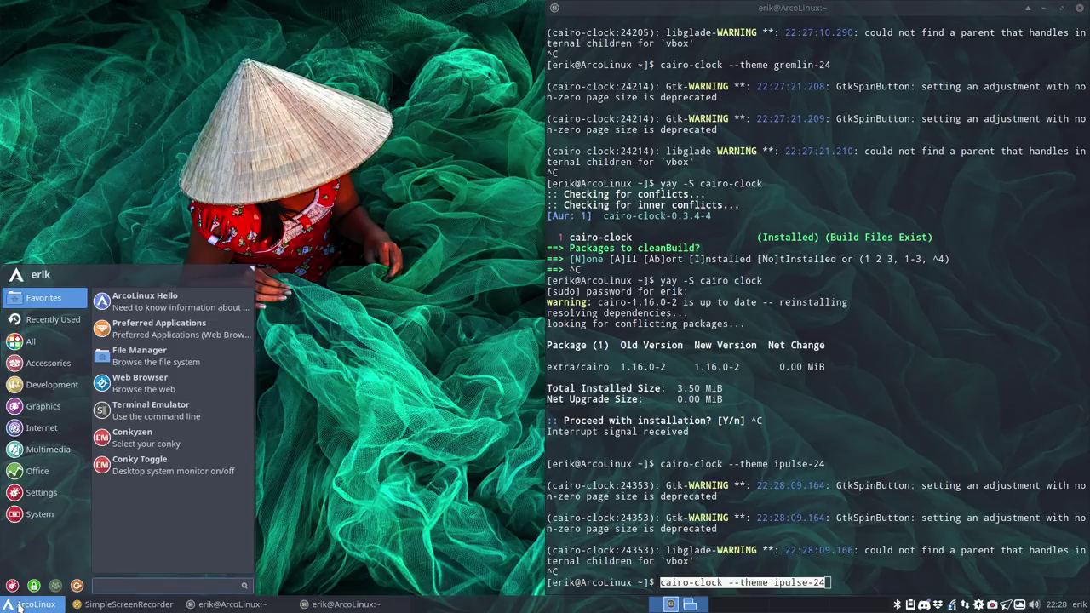
text(sess)
key(Return)
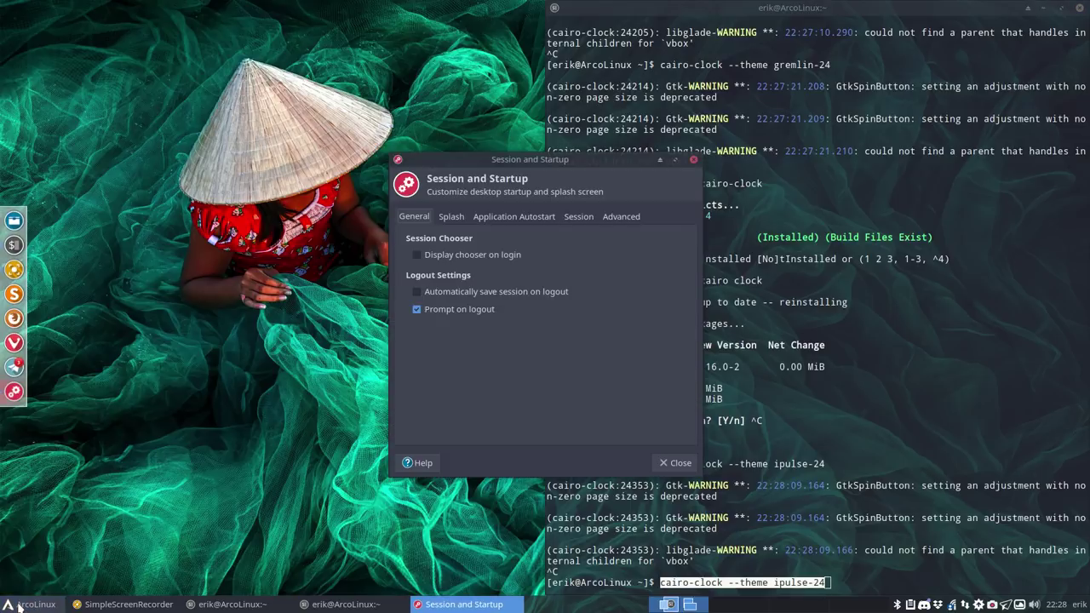
click(525, 217)
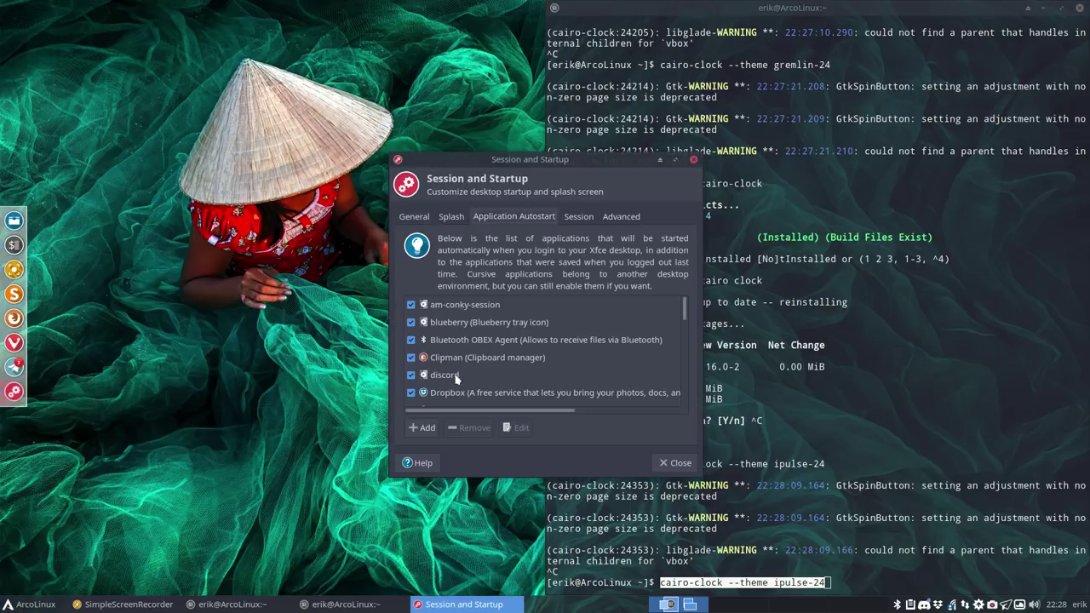
Step: Add autostart entry 'cc' with command 'cairo-clock --theme ipulse-24', then close the settings
click(423, 427)
key(Tab)
key(Tab)
key(ctrl+v)
click(539, 308)
text(cc)
key(Tab)
key(Tab)
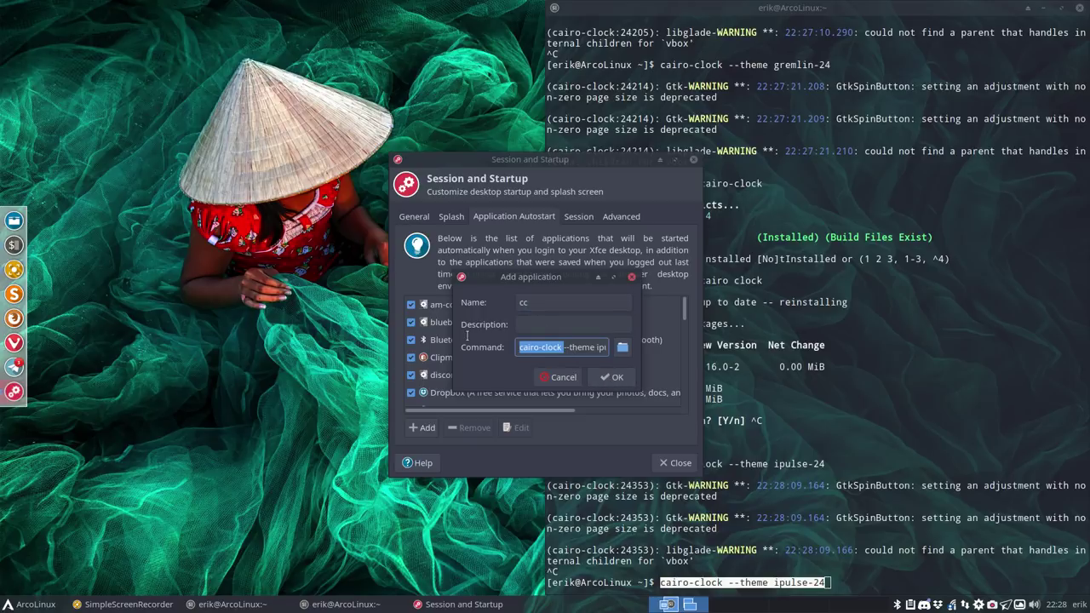
click(613, 378)
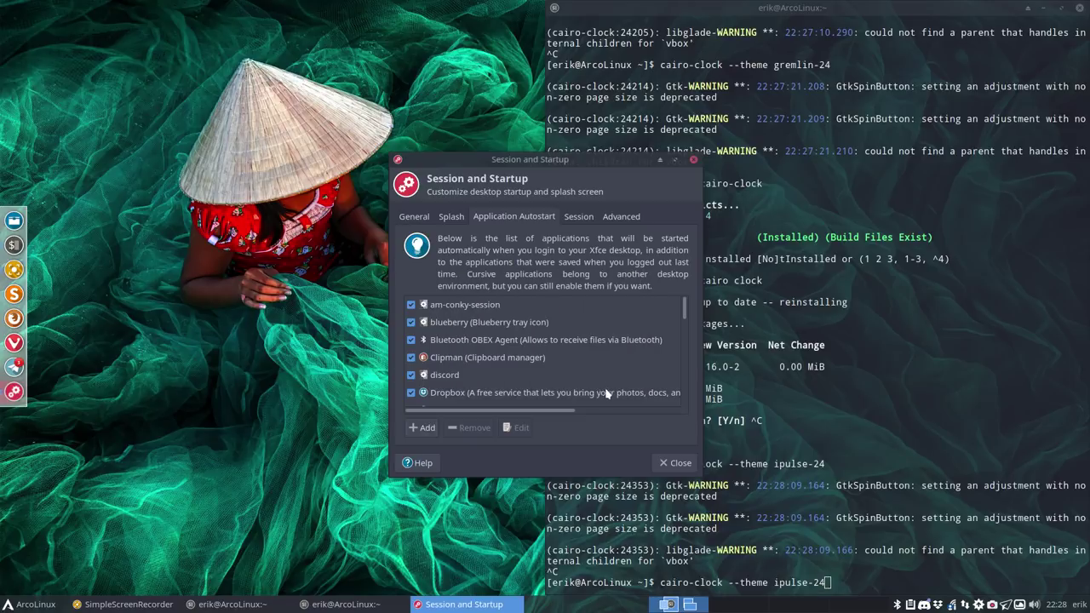
click(669, 464)
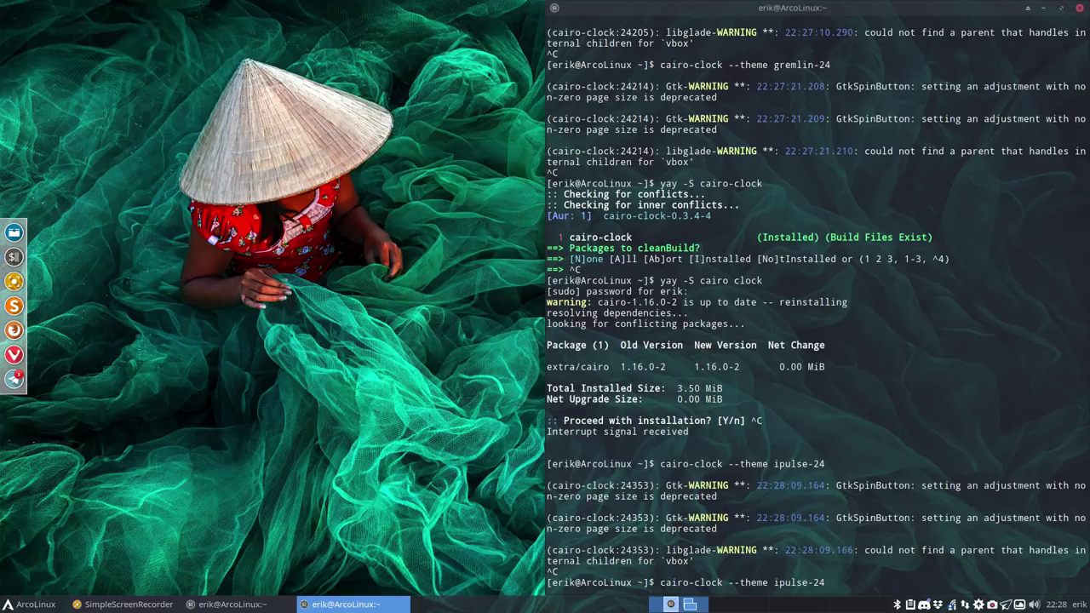
Step: Close the termite window, open a new terminal with Ctrl+Alt+T, and close it too
click(1081, 9)
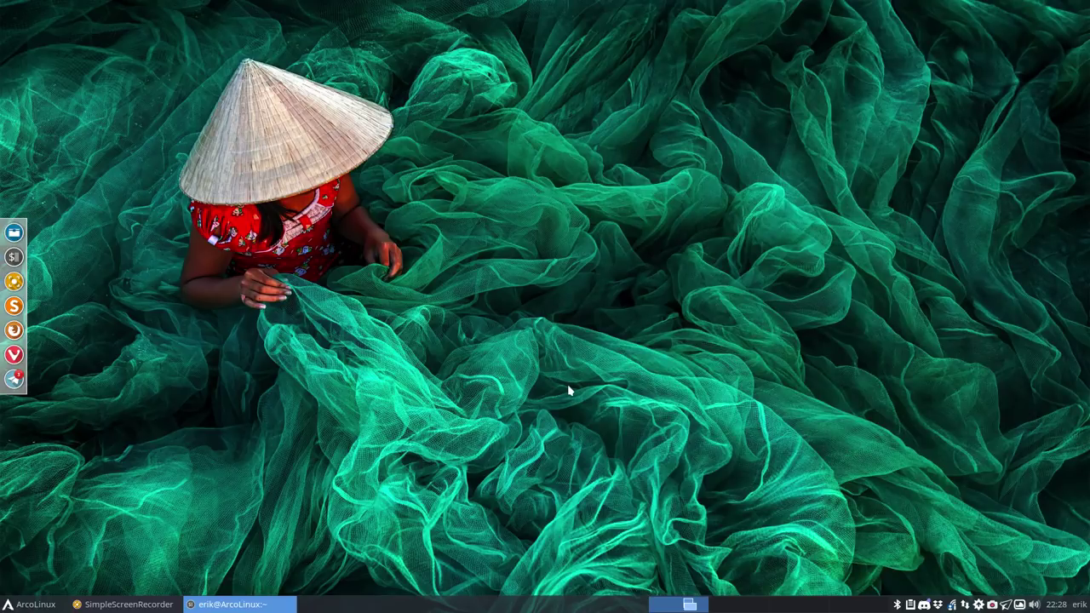
key(ctrl+alt+t)
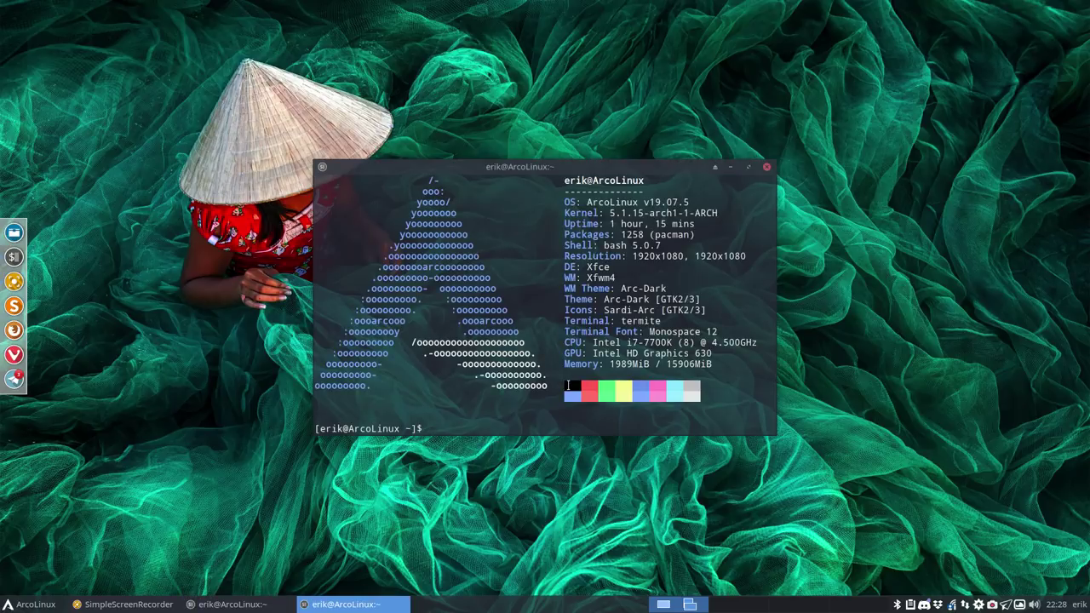
click(765, 168)
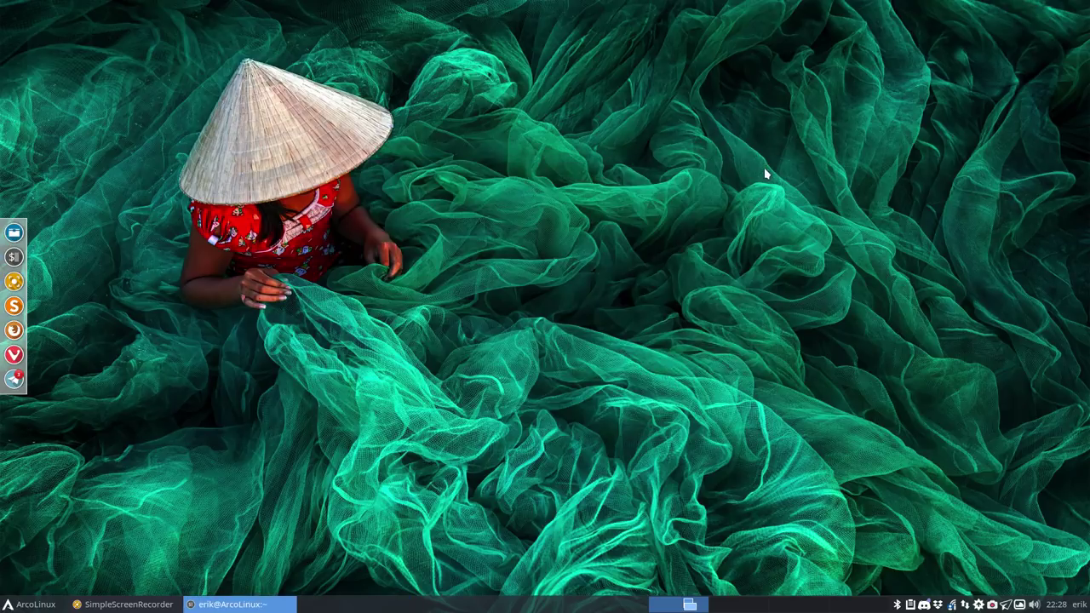